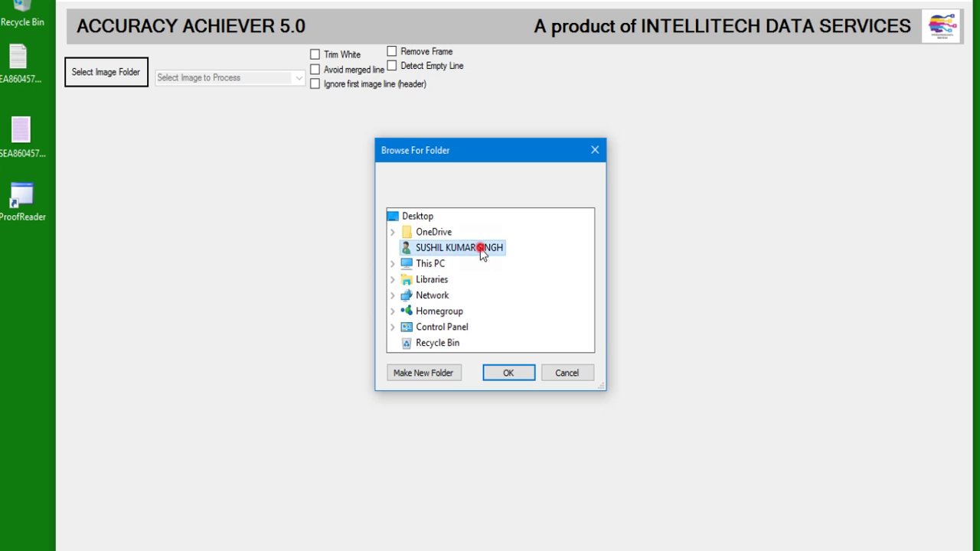
# Choose the user profile's Desktop folder as both the image folder and the text folder.
pyautogui.click(452, 295)
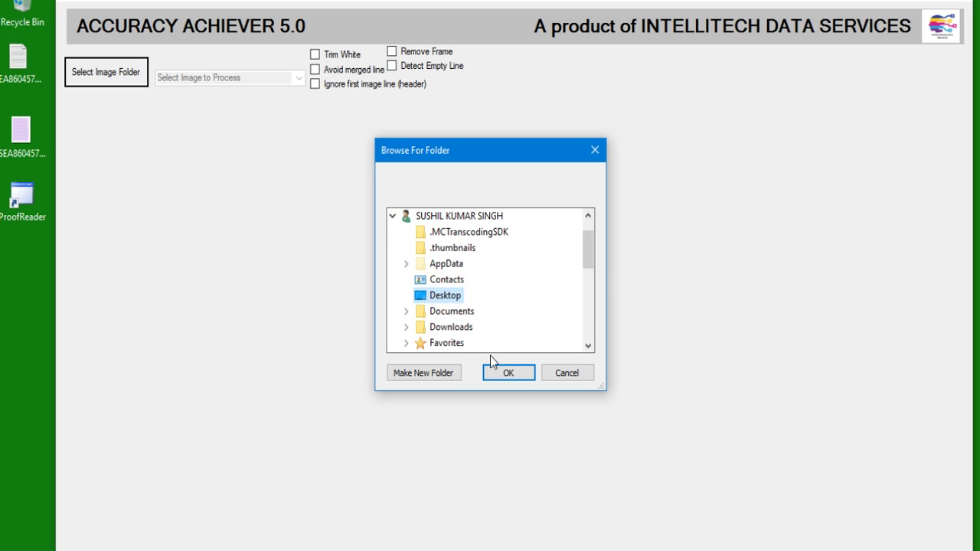
pyautogui.click(499, 373)
pyautogui.click(133, 117)
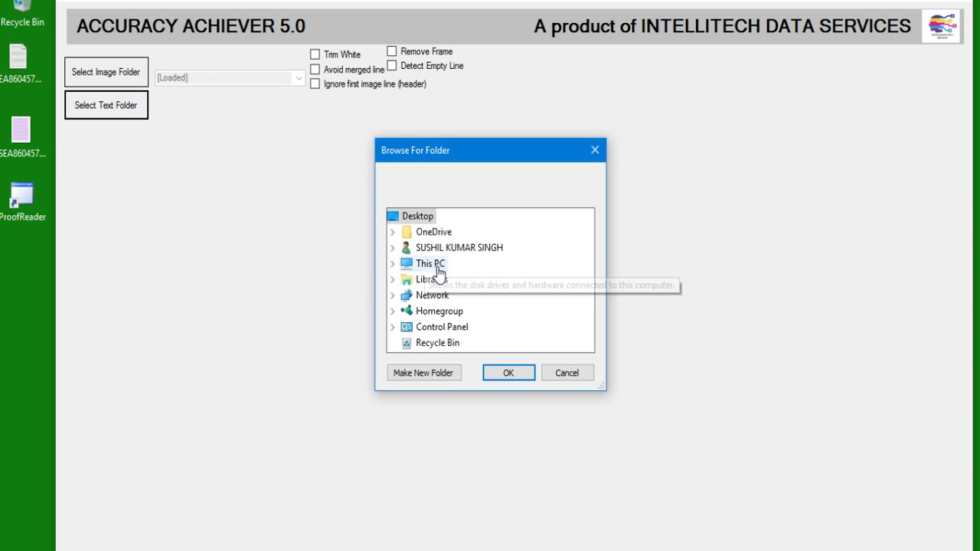
pyautogui.doubleClick(456, 250)
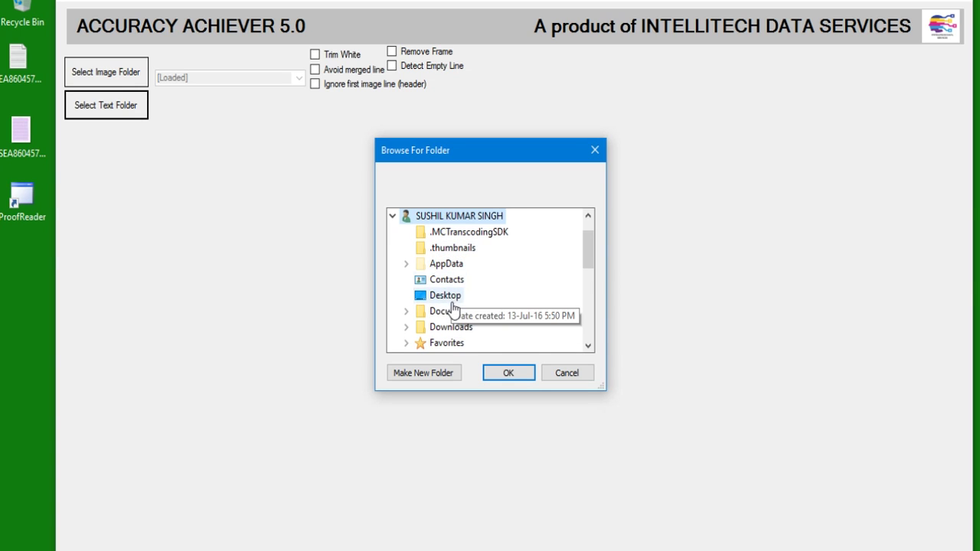
pyautogui.click(444, 296)
pyautogui.click(505, 373)
# Load the image SEA8604573C01314.gif for processing.
pyautogui.click(298, 77)
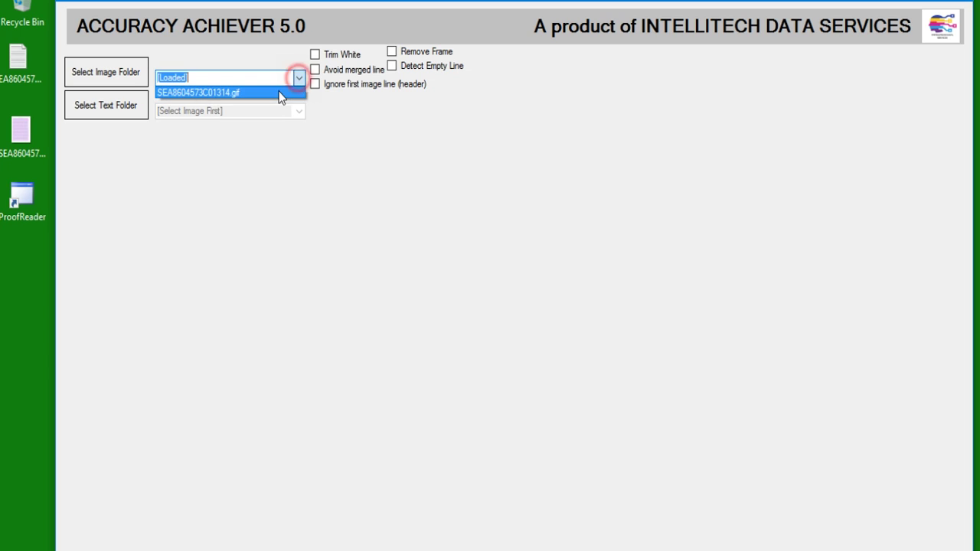
pyautogui.click(276, 91)
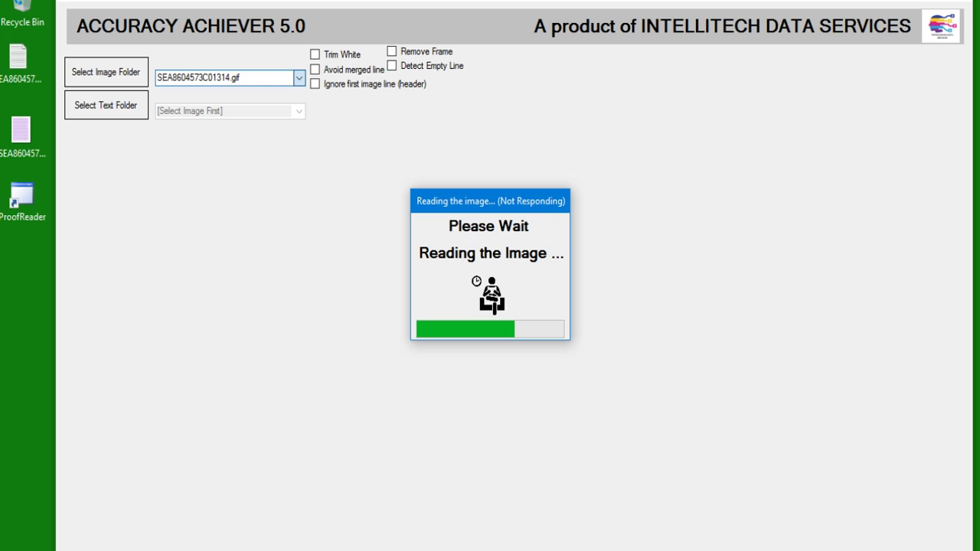
# Turn on auto-hide for the Windows taskbar in its properties and apply the setting.
pyautogui.rightClick(517, 550)
pyautogui.click(582, 549)
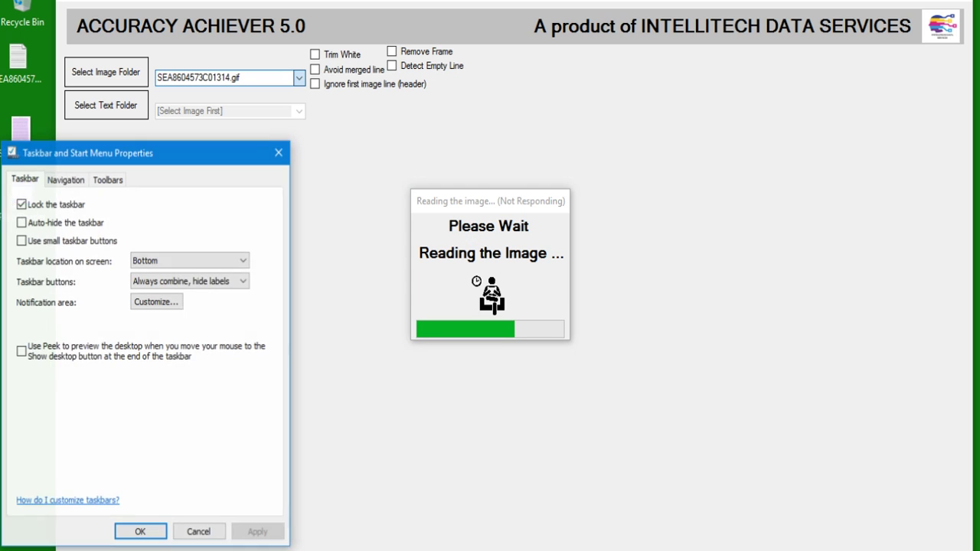
pyautogui.click(44, 223)
pyautogui.click(141, 532)
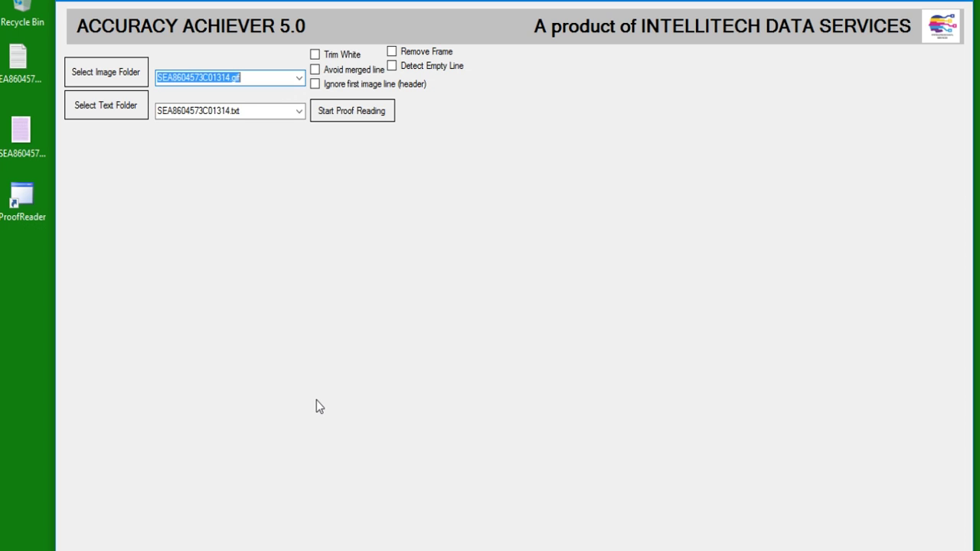
# Start proofreading the loaded image against SEA8604573C01314.txt and enable spell check.
pyautogui.click(357, 120)
pyautogui.click(612, 341)
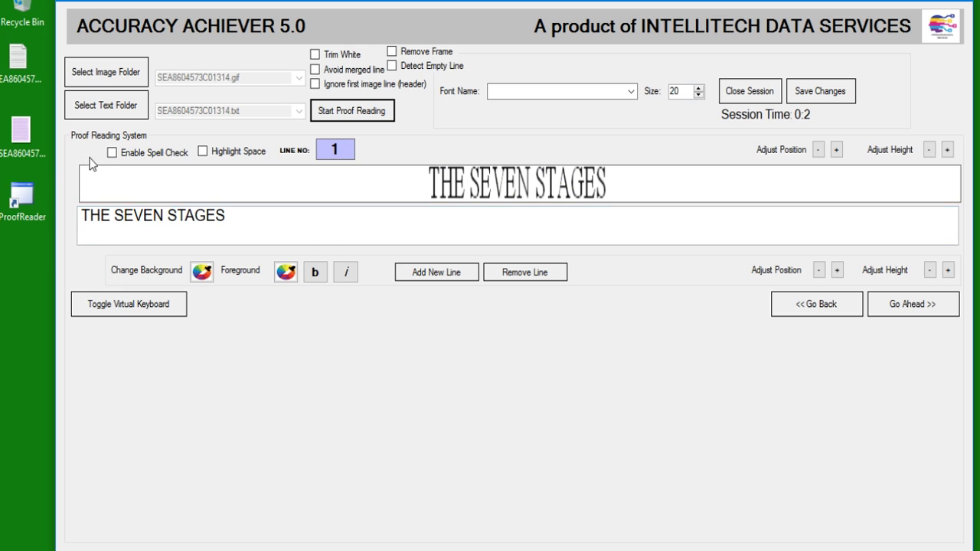
pyautogui.click(112, 154)
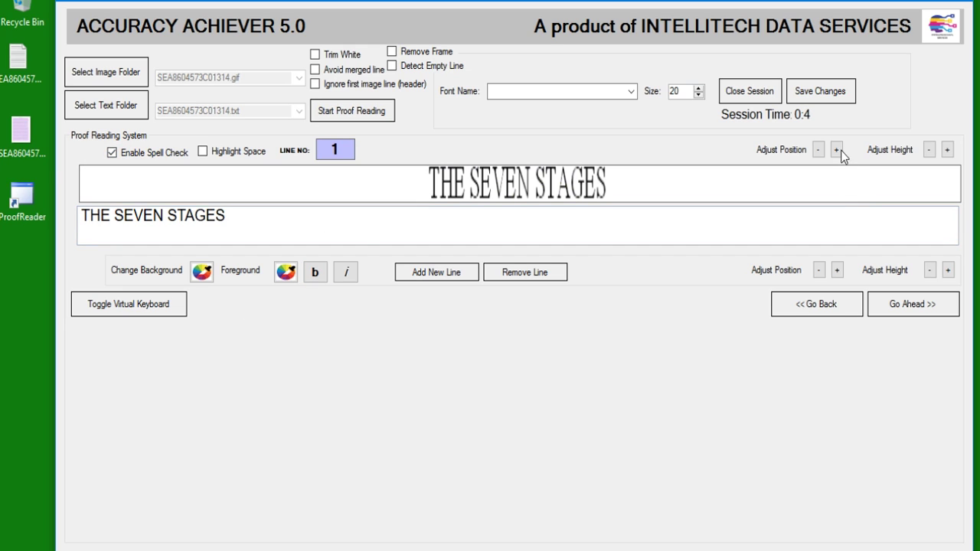
# Advance to line 2 and decrease the position of the image line by two increments.
pyautogui.click(873, 305)
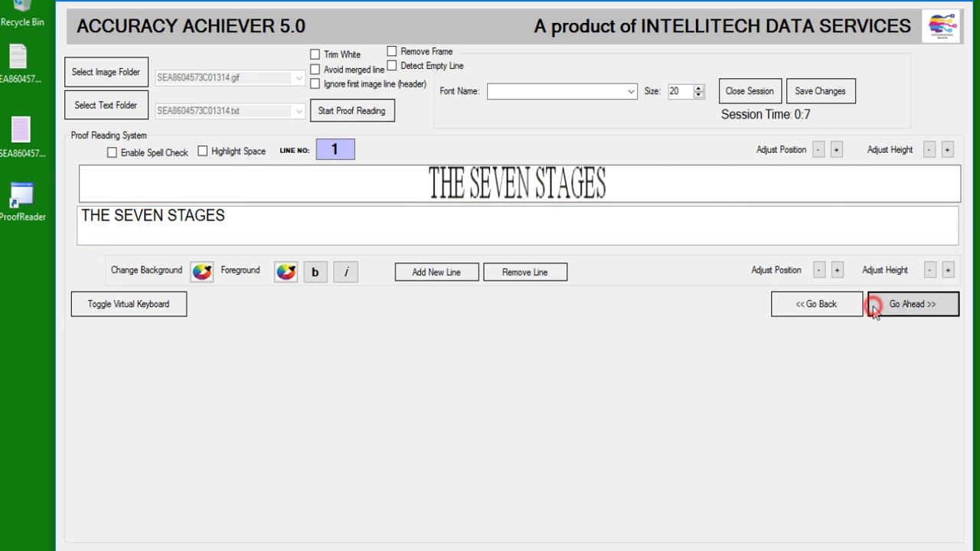
pyautogui.click(819, 150)
pyautogui.click(818, 150)
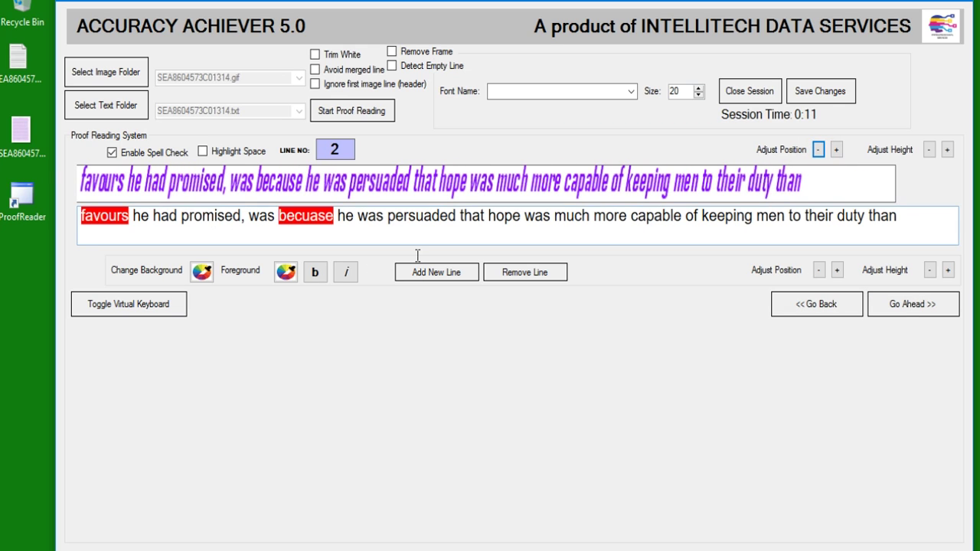
# Format the editable text line with a purple foreground color, bold and italic.
pyautogui.click(287, 273)
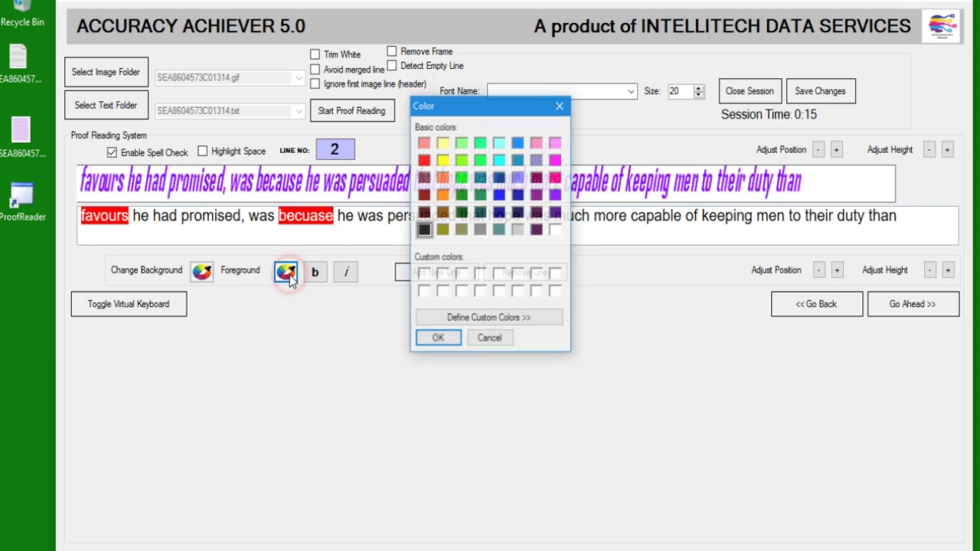
pyautogui.click(556, 194)
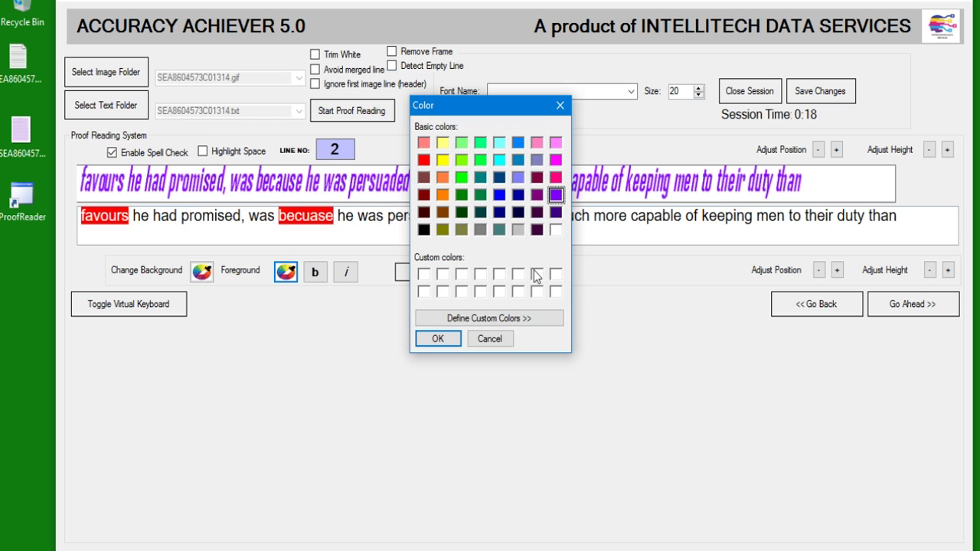
pyautogui.click(439, 339)
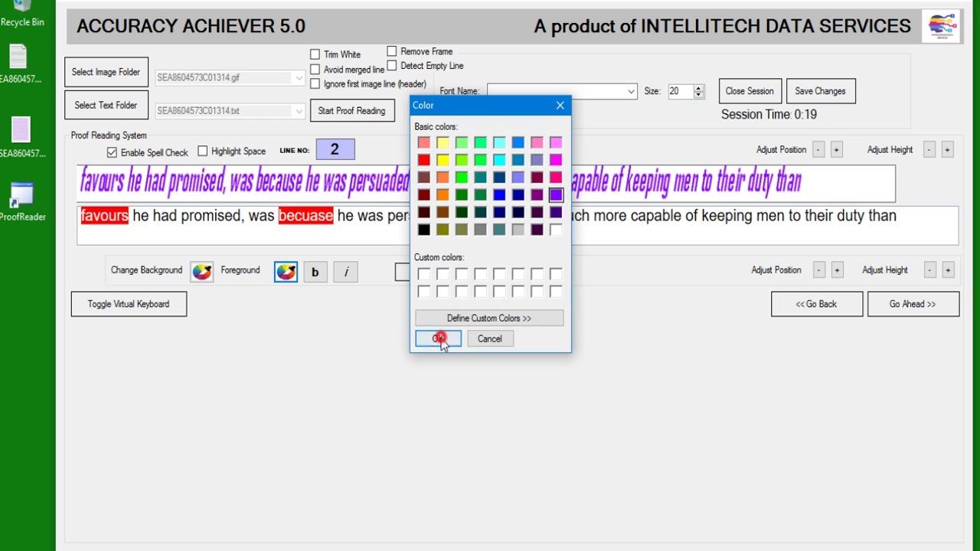
pyautogui.click(315, 275)
pyautogui.click(345, 277)
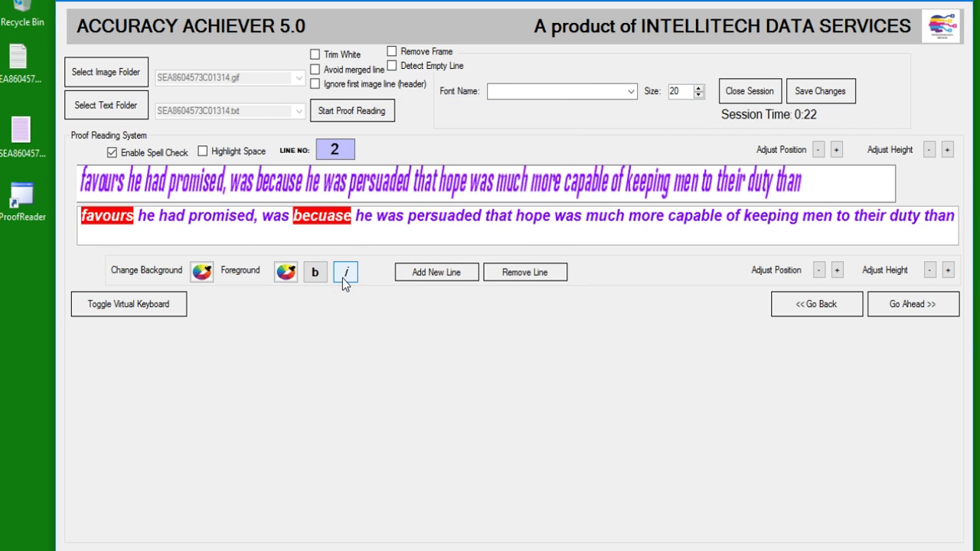
# Set the font size of the editable text to 16.
pyautogui.click(699, 95)
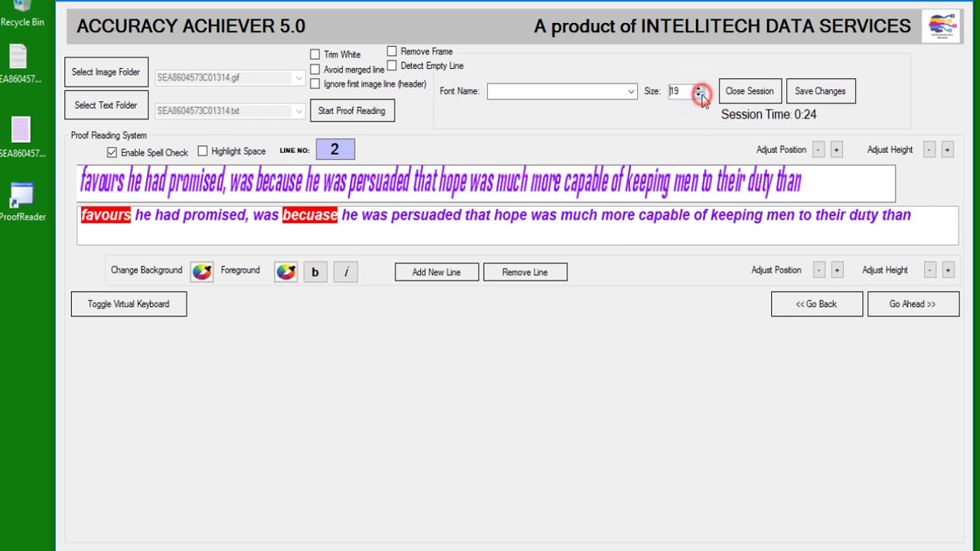
pyautogui.click(698, 95)
pyautogui.click(699, 95)
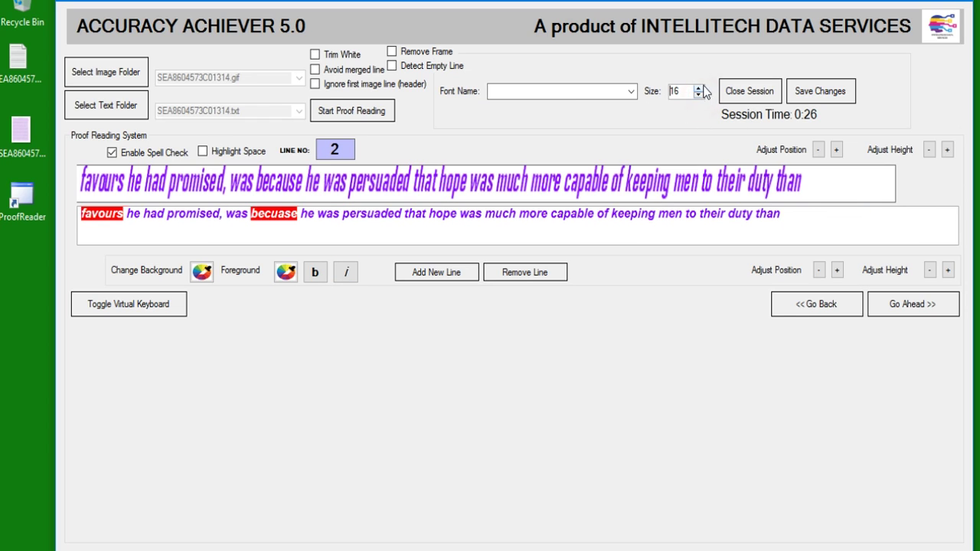
pyautogui.click(699, 94)
pyautogui.click(698, 88)
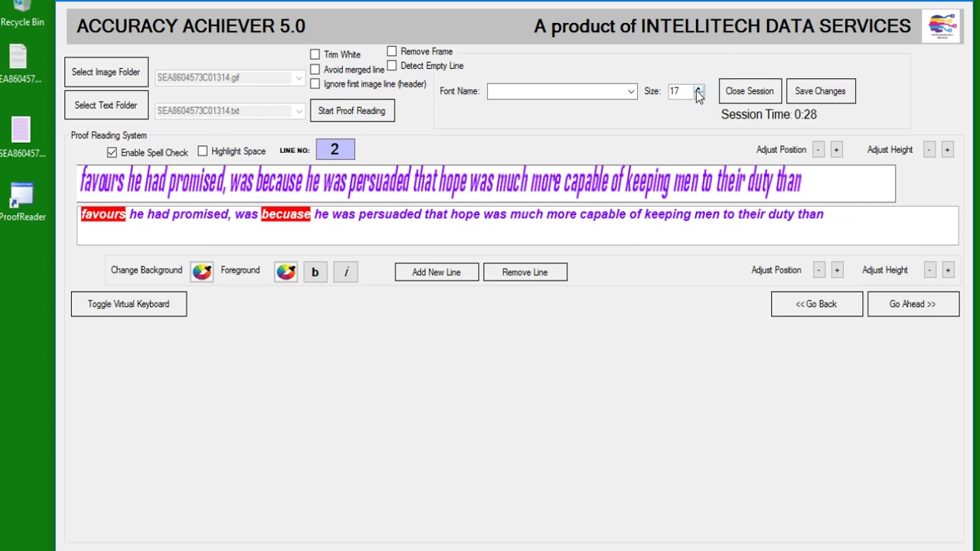
pyautogui.click(698, 95)
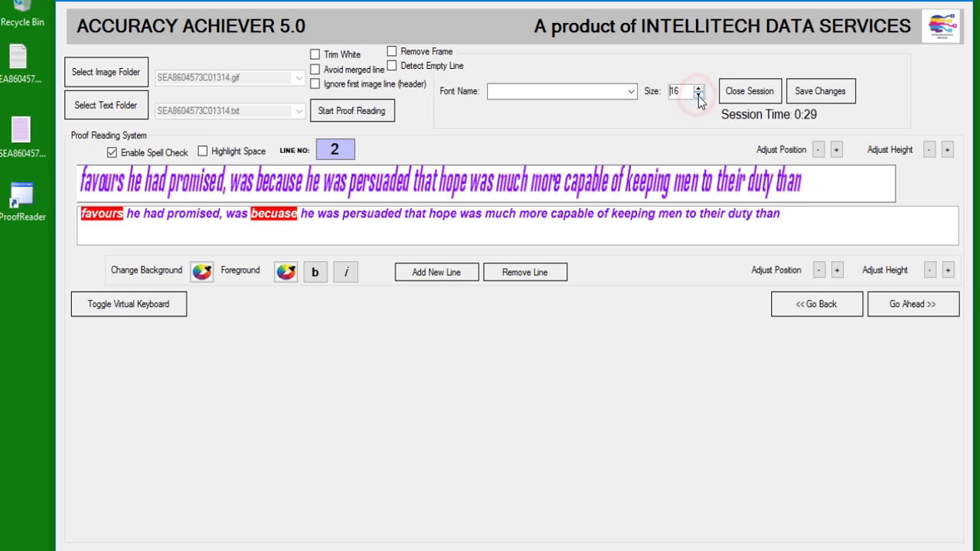
# Reduce the height of the image line by five increments in total.
pyautogui.click(927, 151)
pyautogui.click(928, 151)
pyautogui.click(928, 150)
pyautogui.click(928, 151)
pyautogui.click(928, 151)
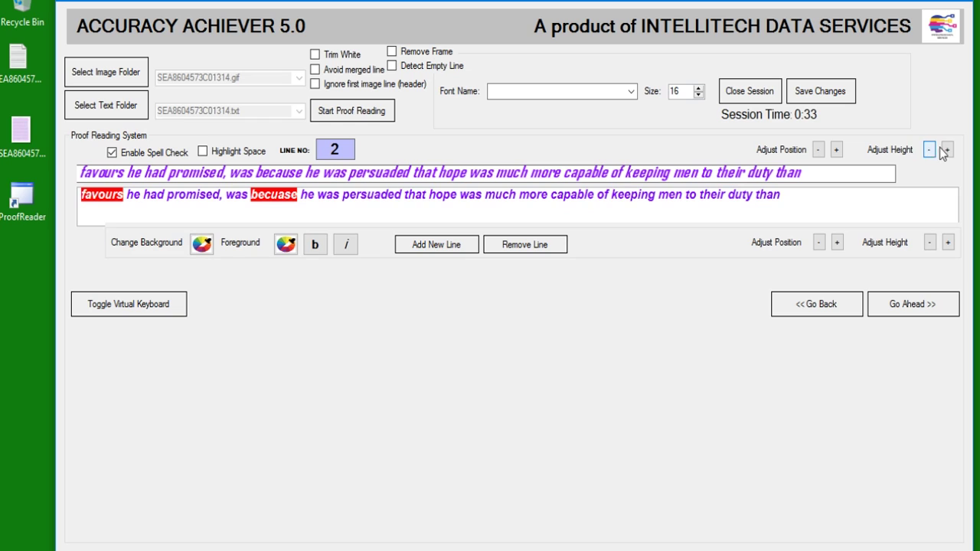
pyautogui.click(946, 150)
pyautogui.click(930, 150)
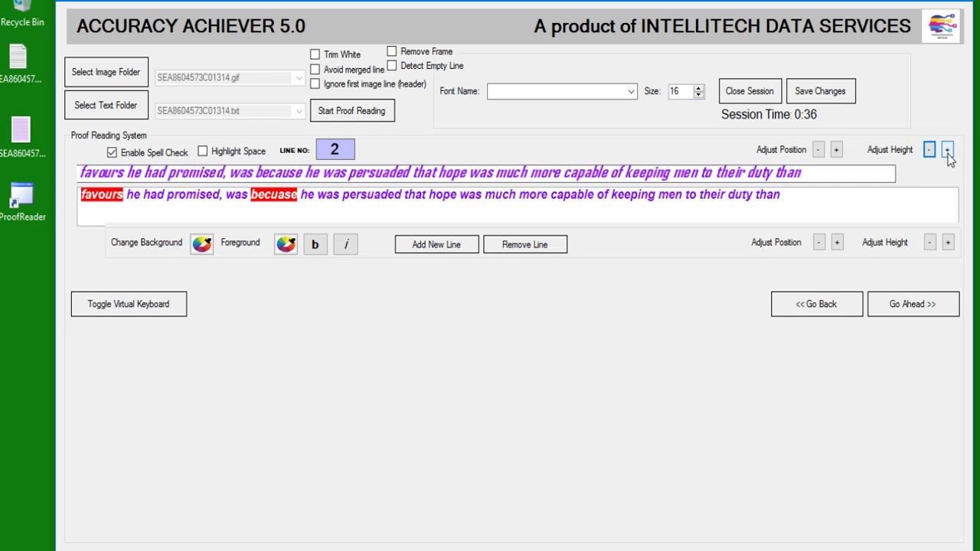
# Replace the misspelled "becuase" in line 2 with the spelling suggestion "because".
pyautogui.click(377, 206)
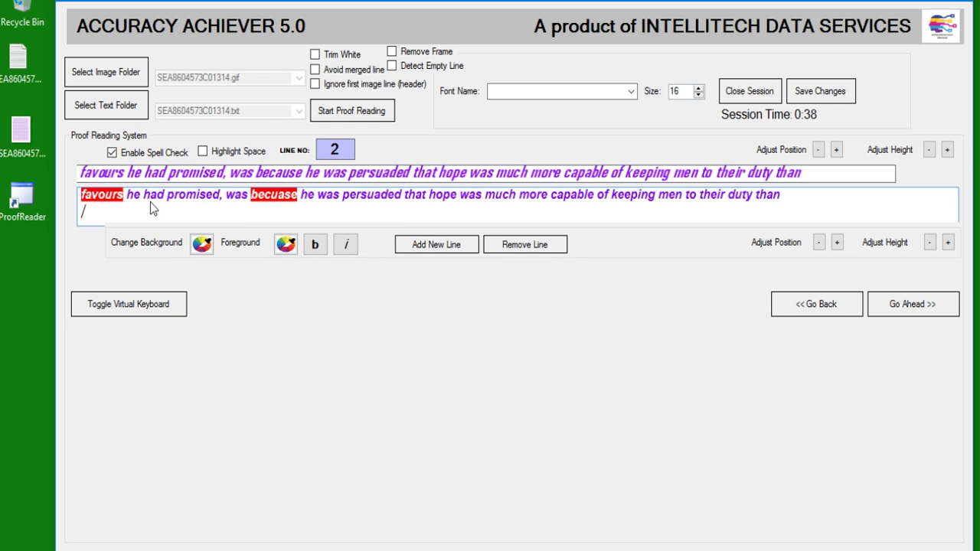
pyautogui.rightClick(276, 196)
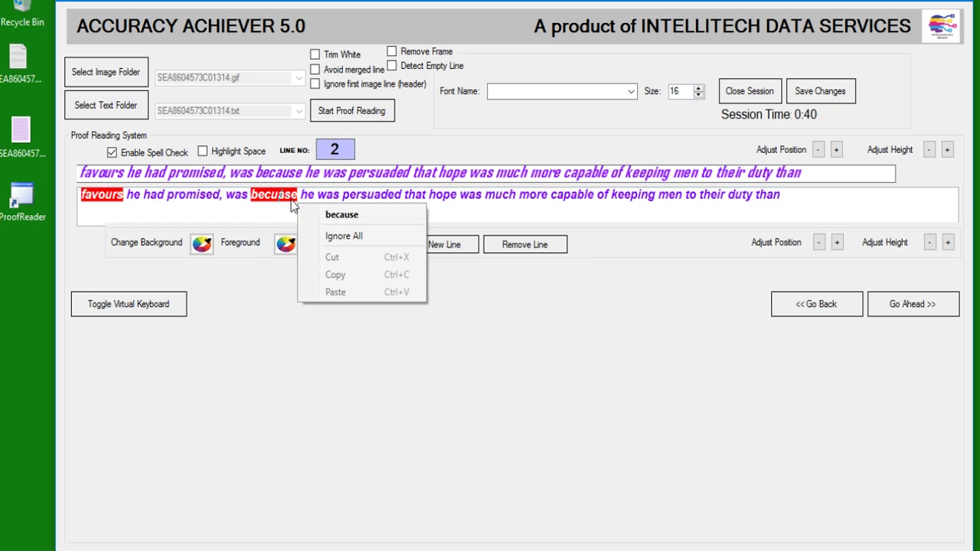
pyautogui.click(315, 214)
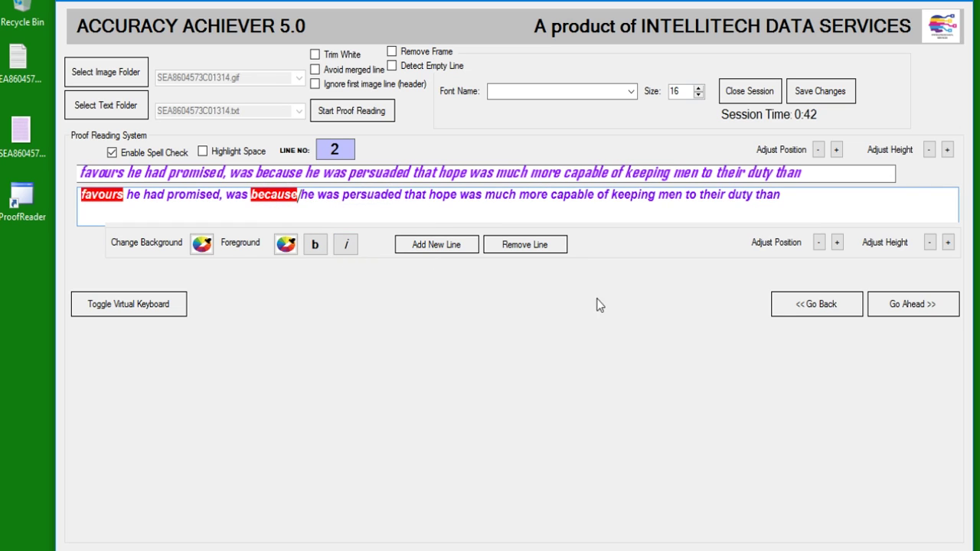
# Advance to line 3 and change "speakea" to "speakes" by replacing its last letter.
pyautogui.click(888, 308)
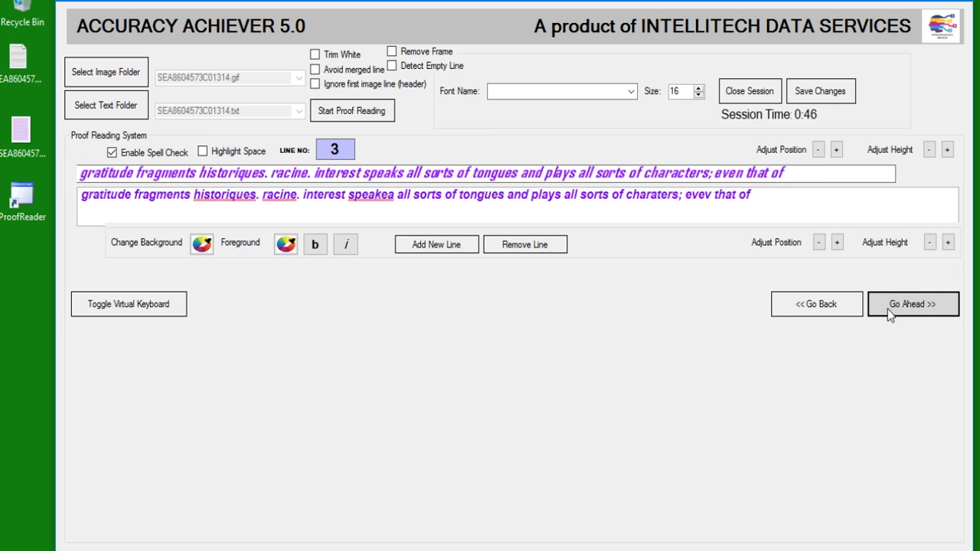
pyautogui.rightClick(220, 197)
pyautogui.click(264, 196)
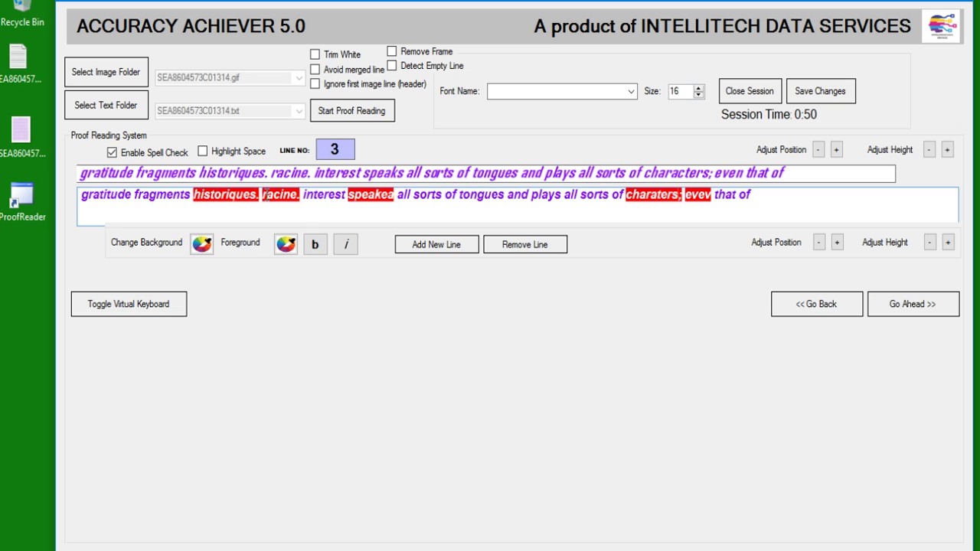
pyautogui.rightClick(367, 196)
pyautogui.click(360, 205)
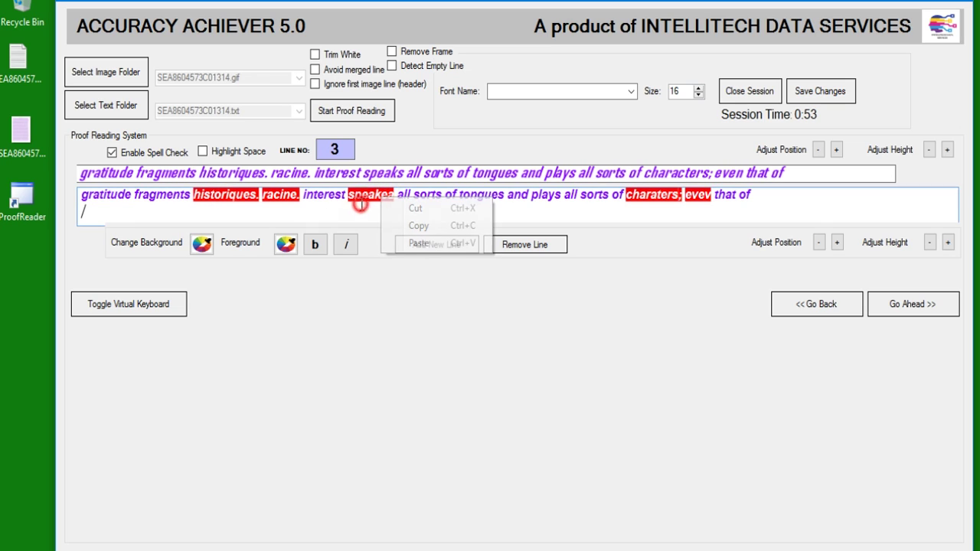
pyautogui.rightClick(391, 201)
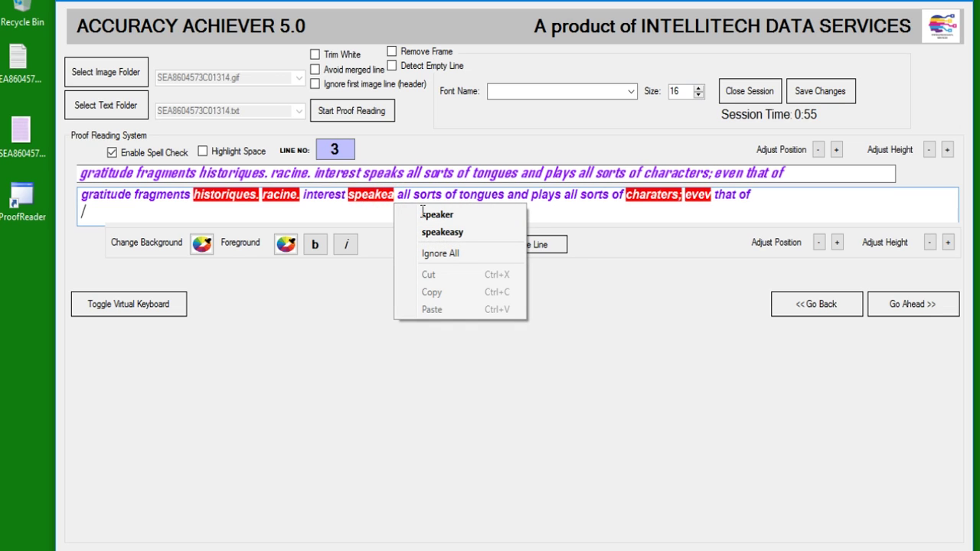
pyautogui.click(370, 206)
pyautogui.press('BackSpace')
pyautogui.write('s')
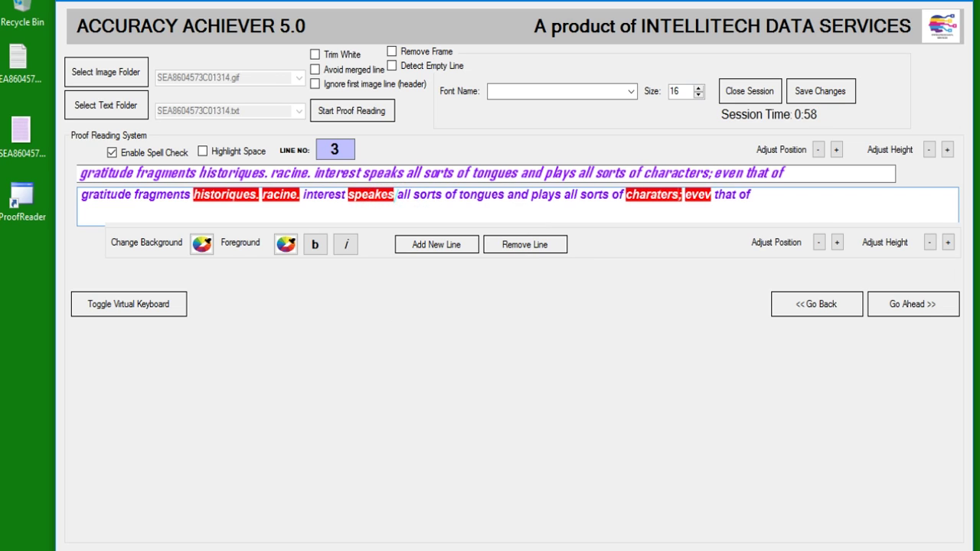
# Replace the misspelled "charaters" in line 3 with the spelling suggestion "characters".
pyautogui.rightClick(653, 196)
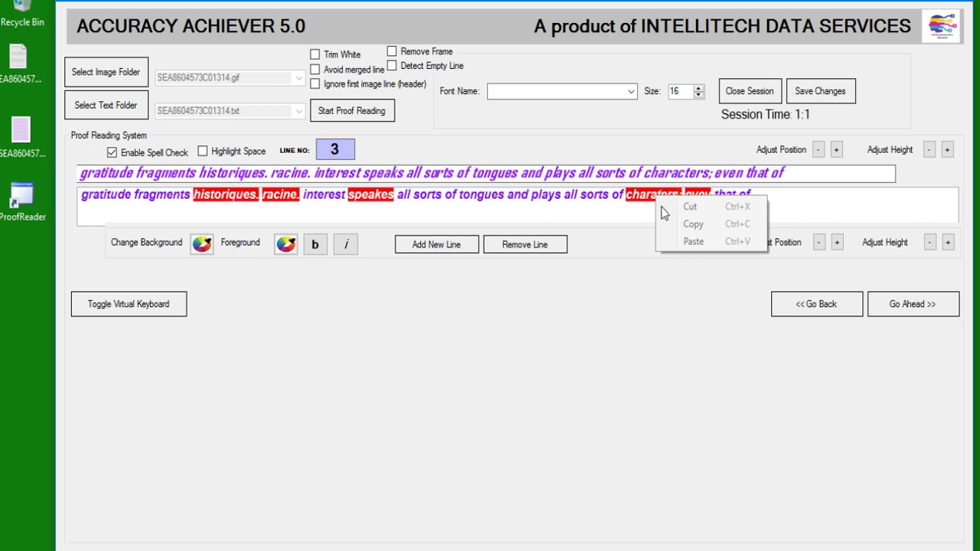
pyautogui.click(642, 198)
pyautogui.rightClick(651, 200)
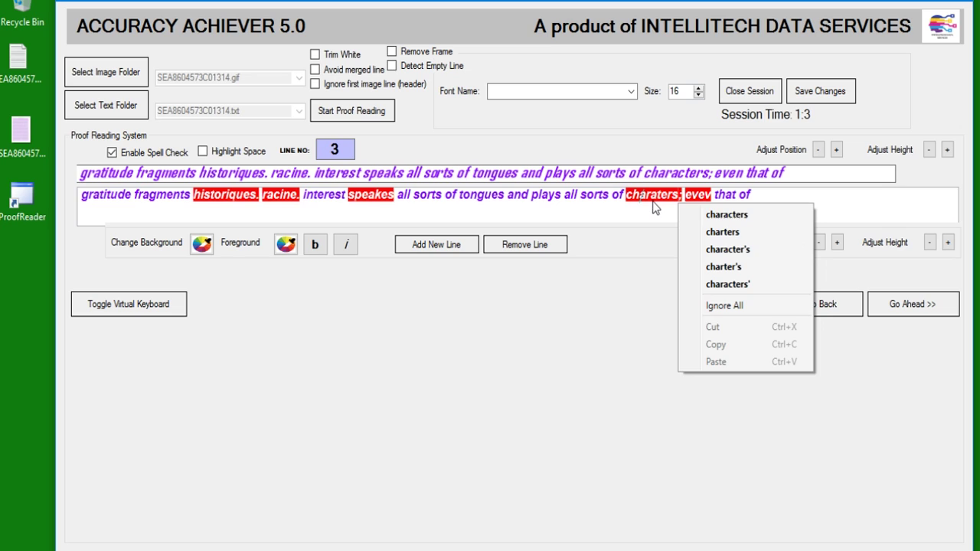
pyautogui.click(697, 216)
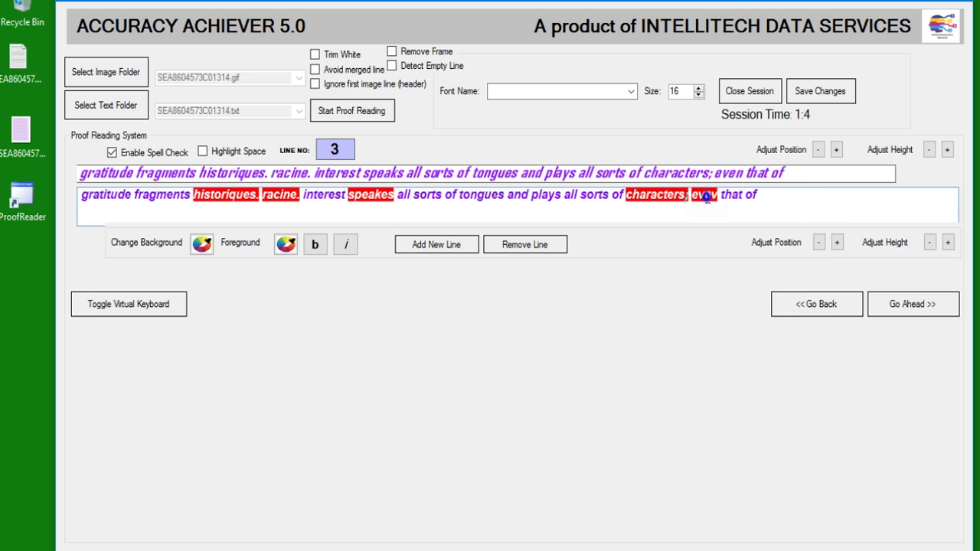
# Replace the misspelled "evev" in line 3 with the suggestion "even" and save the changes.
pyautogui.click(705, 198)
pyautogui.rightClick(704, 201)
pyautogui.click(704, 201)
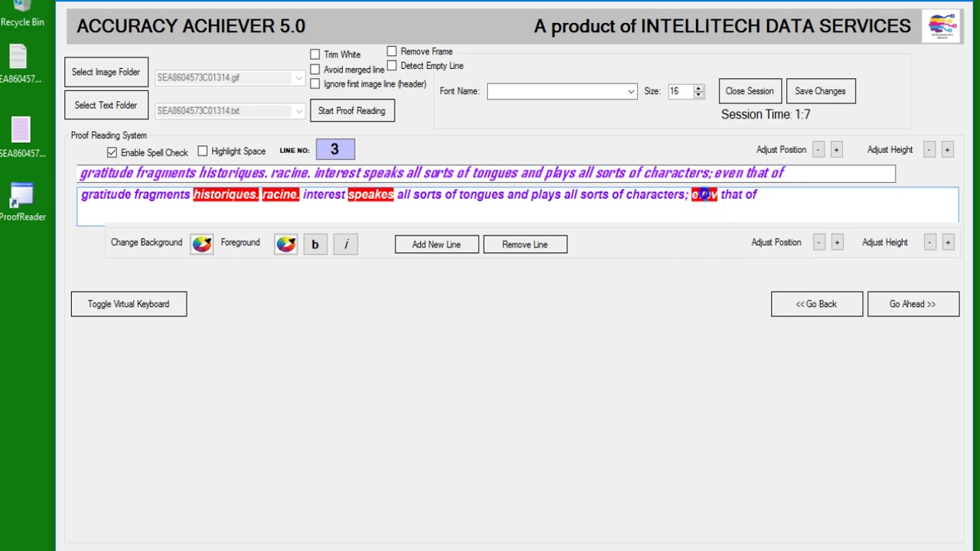
pyautogui.rightClick(717, 202)
pyautogui.click(754, 232)
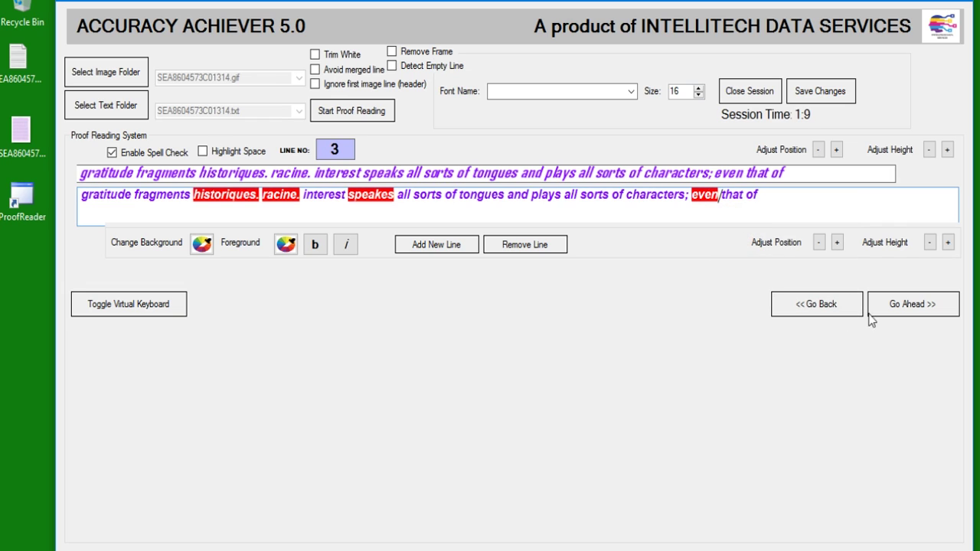
pyautogui.click(820, 91)
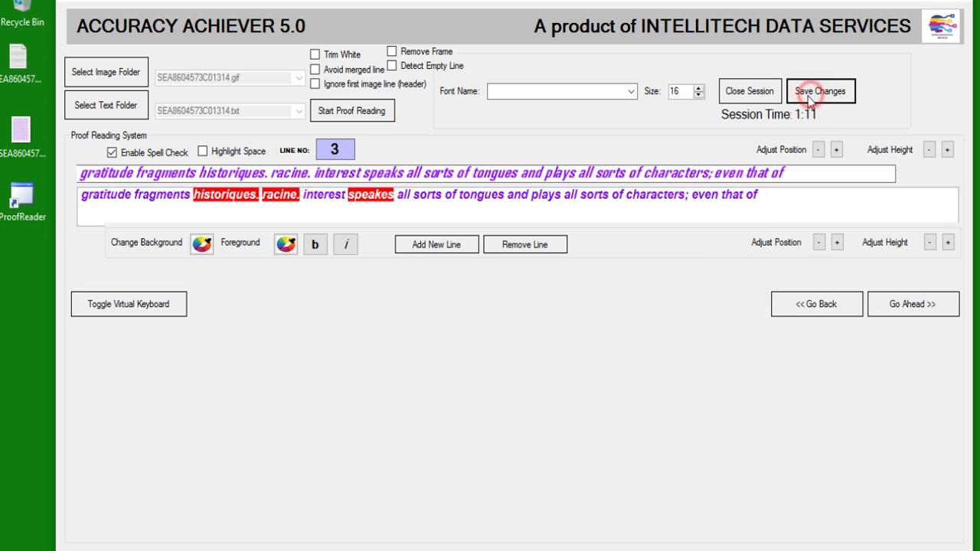
# Advance to line 5 and replace the misspelled "incapble" with the spelling suggestion "incapable".
pyautogui.click(506, 340)
pyautogui.click(908, 305)
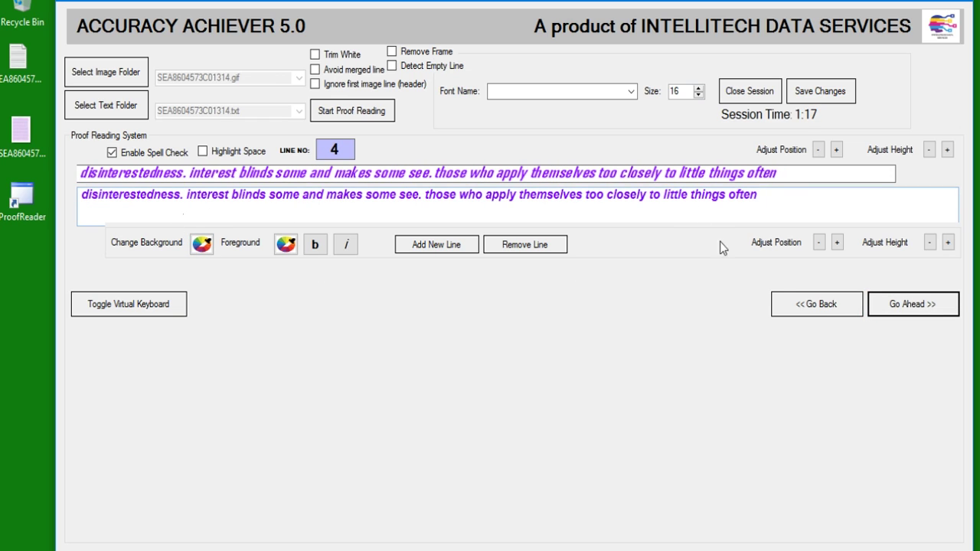
pyautogui.click(911, 305)
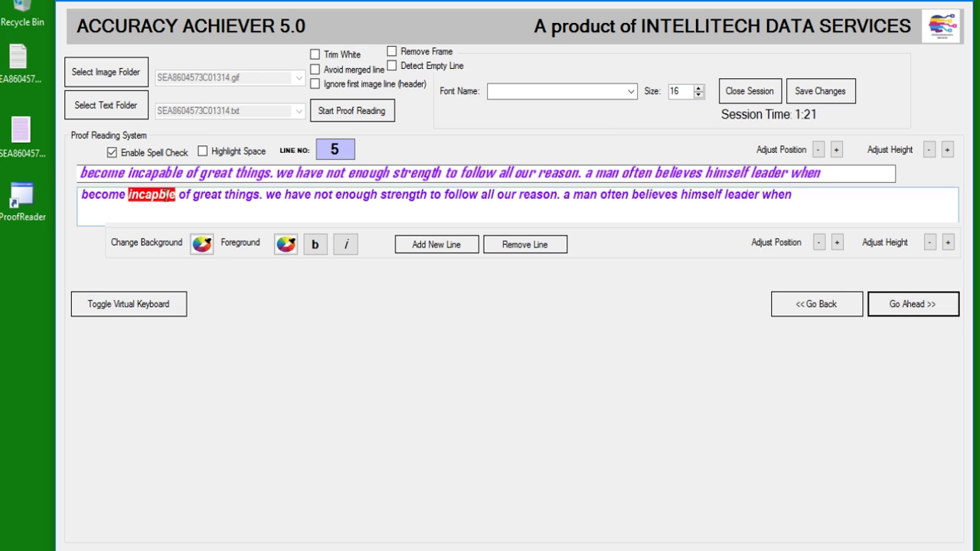
pyautogui.rightClick(184, 199)
pyautogui.click(218, 213)
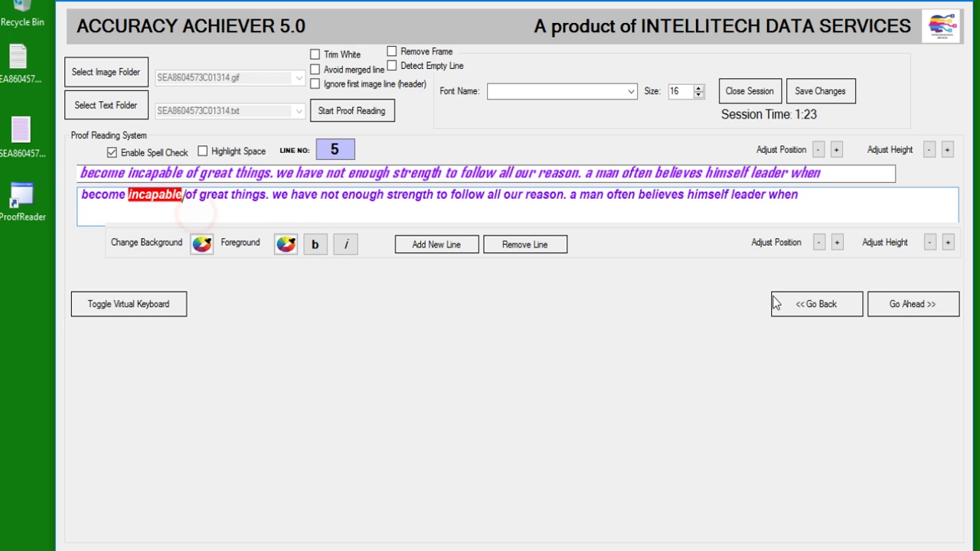
# Advance to line 7 and replace the misspelled "arrangment" with the spelling suggestion "arrangement".
pyautogui.click(896, 310)
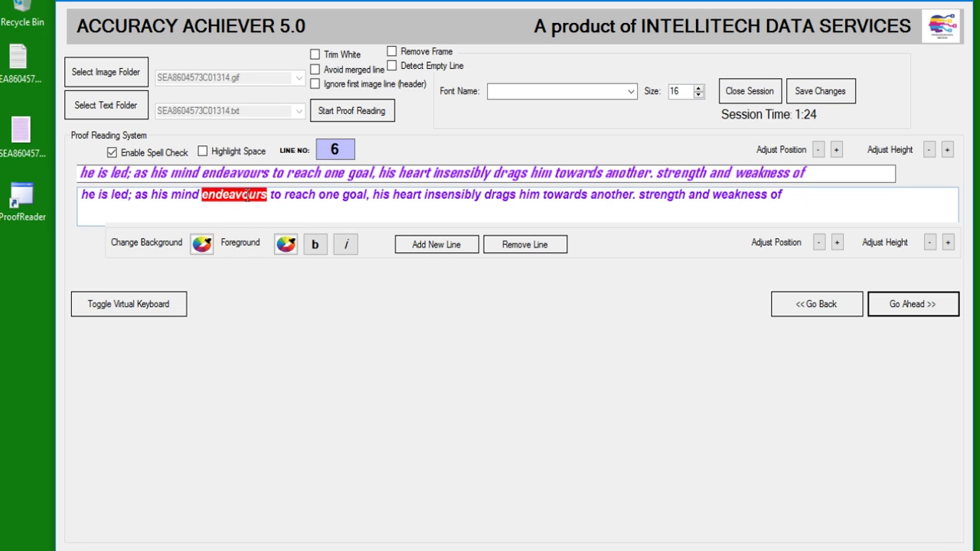
pyautogui.click(900, 304)
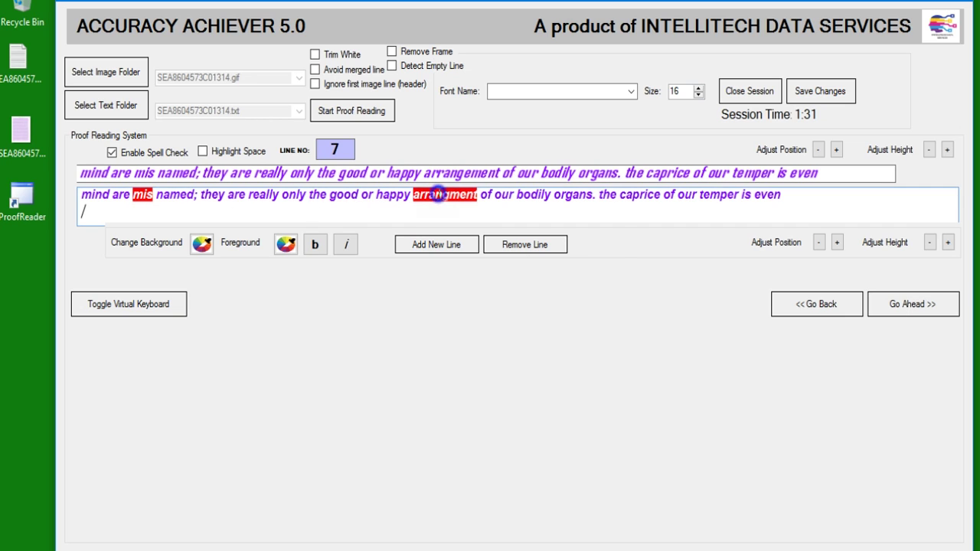
pyautogui.rightClick(467, 204)
pyautogui.click(497, 214)
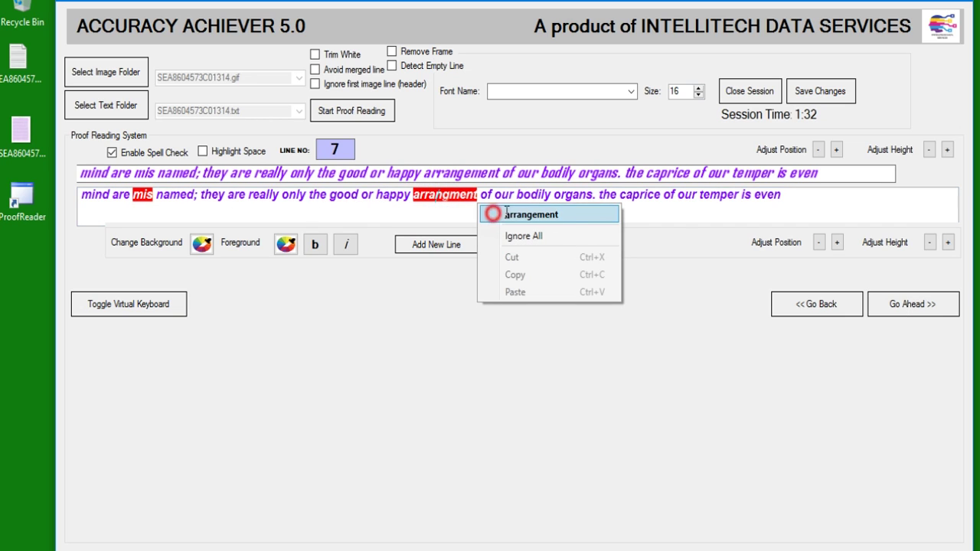
# Advance to line 8 and replace the misspelled "indiffernce" with the spelling suggestion "indifference".
pyautogui.click(908, 307)
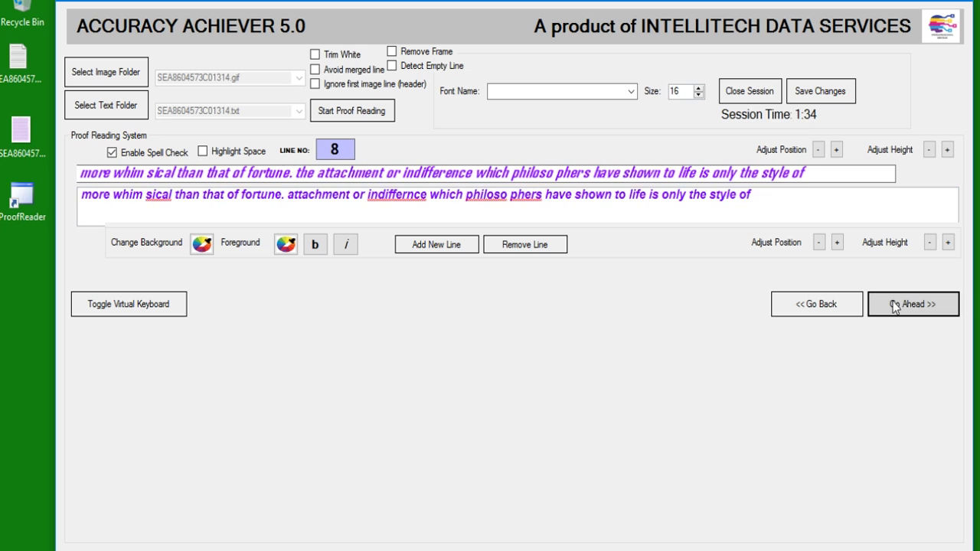
pyautogui.rightClick(424, 202)
pyautogui.click(448, 213)
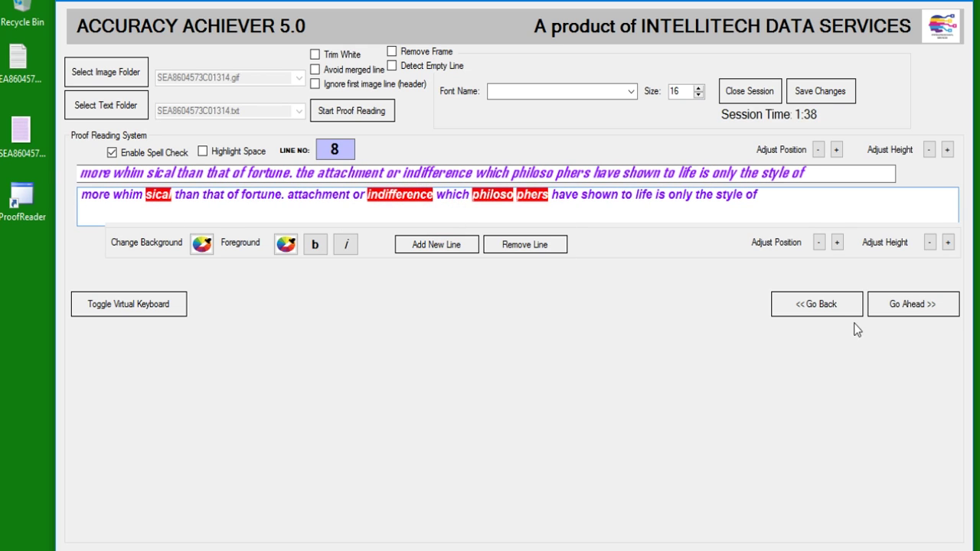
# Advance to line 10 and preview the highlighting of spaces between words, leaving the option switched off.
pyautogui.click(895, 315)
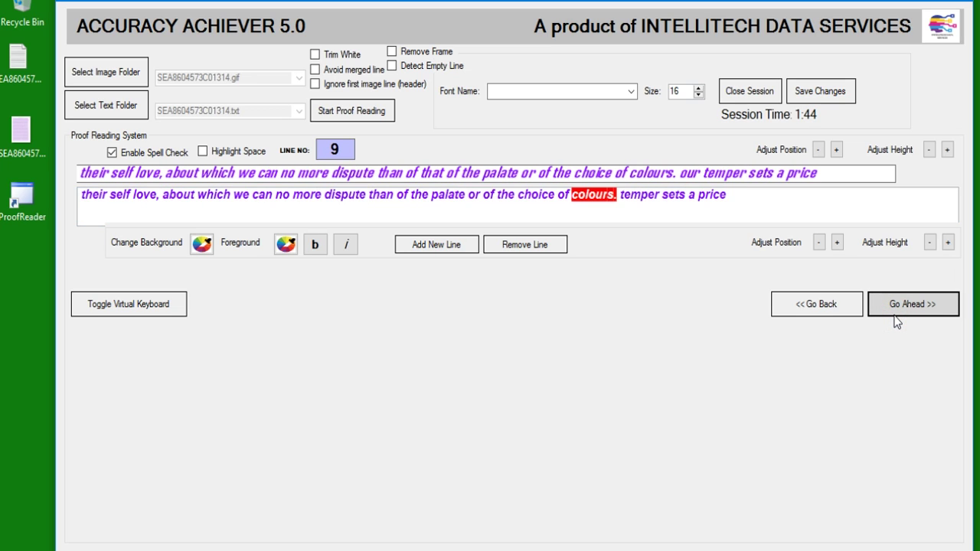
pyautogui.click(887, 306)
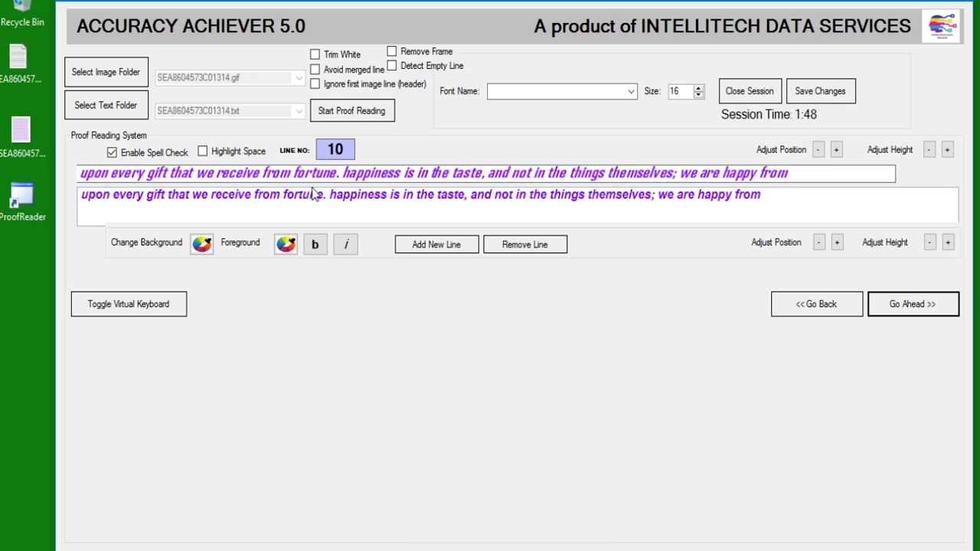
pyautogui.click(203, 152)
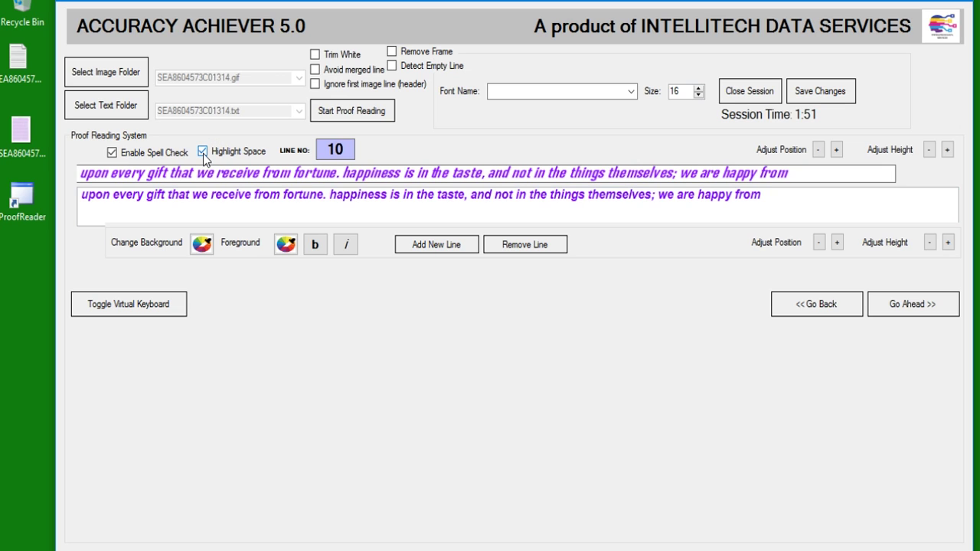
pyautogui.click(203, 152)
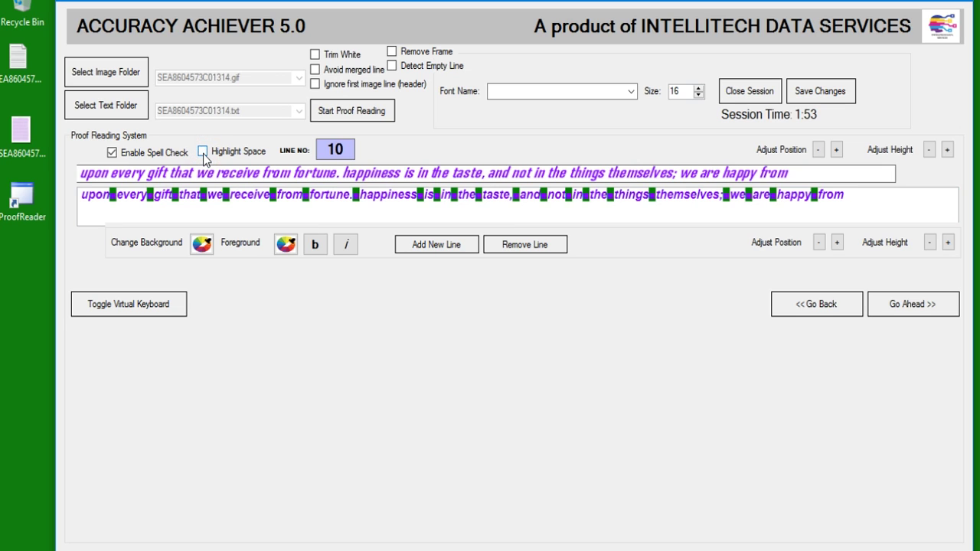
pyautogui.click(203, 151)
pyautogui.click(202, 153)
# Advance to line 12 and correct "honured" to "honoured" by inserting the missing "o".
pyautogui.click(881, 304)
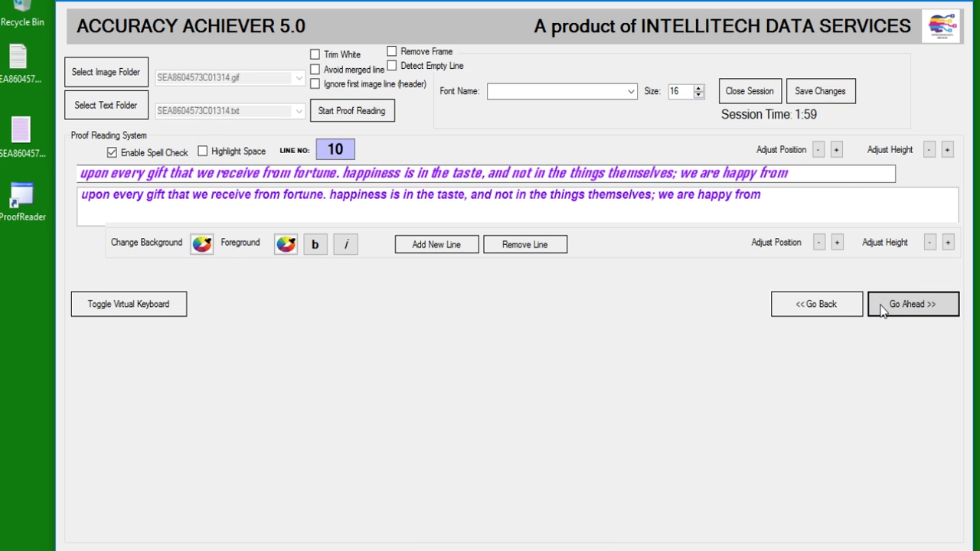
pyautogui.click(882, 306)
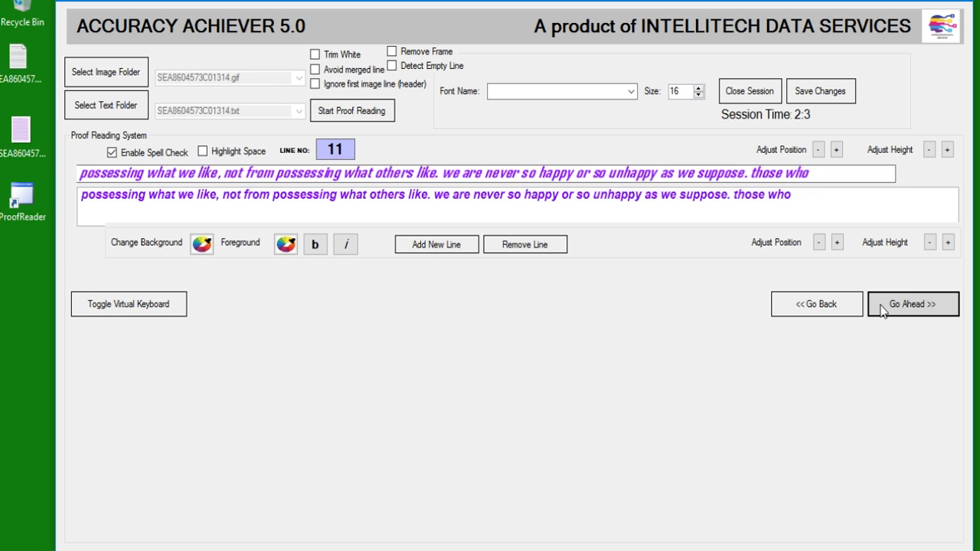
pyautogui.click(881, 305)
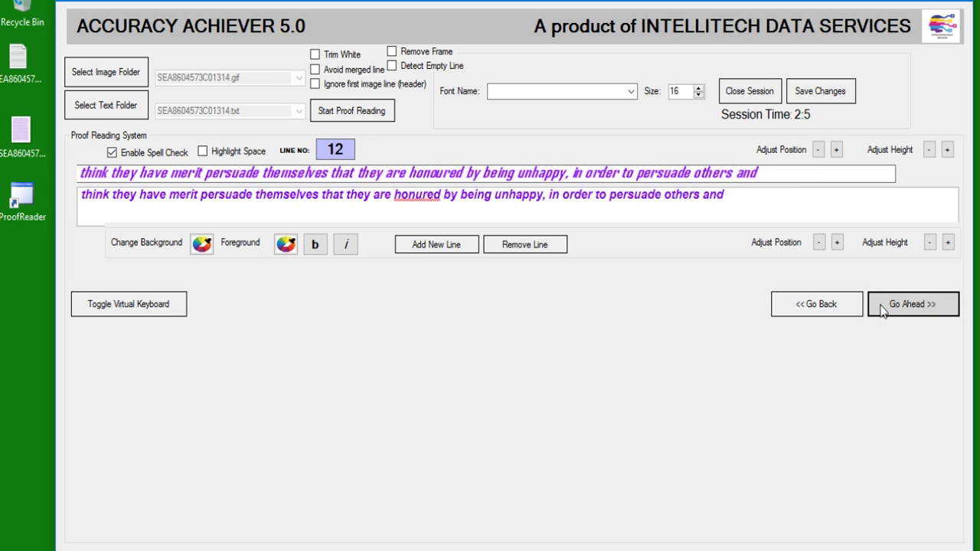
pyautogui.rightClick(439, 201)
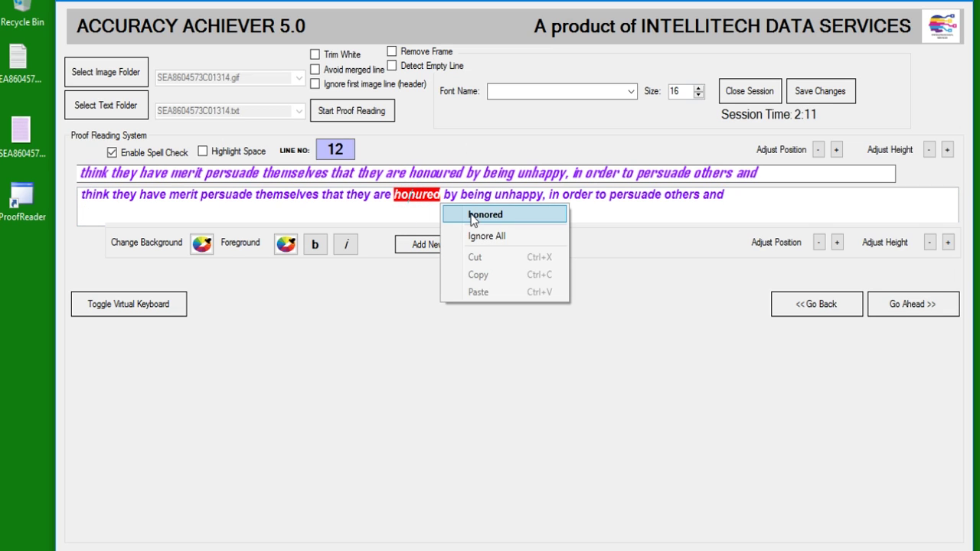
pyautogui.click(416, 204)
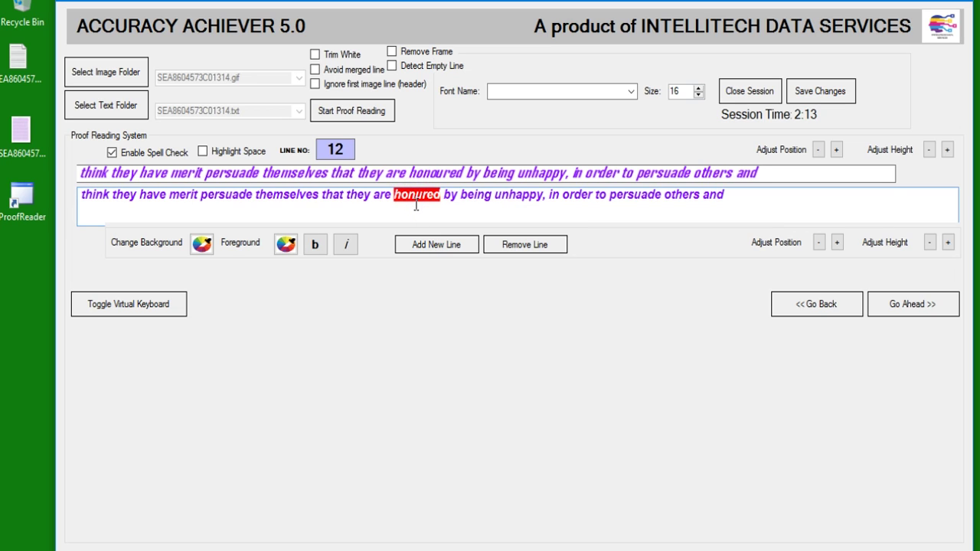
pyautogui.write('o')
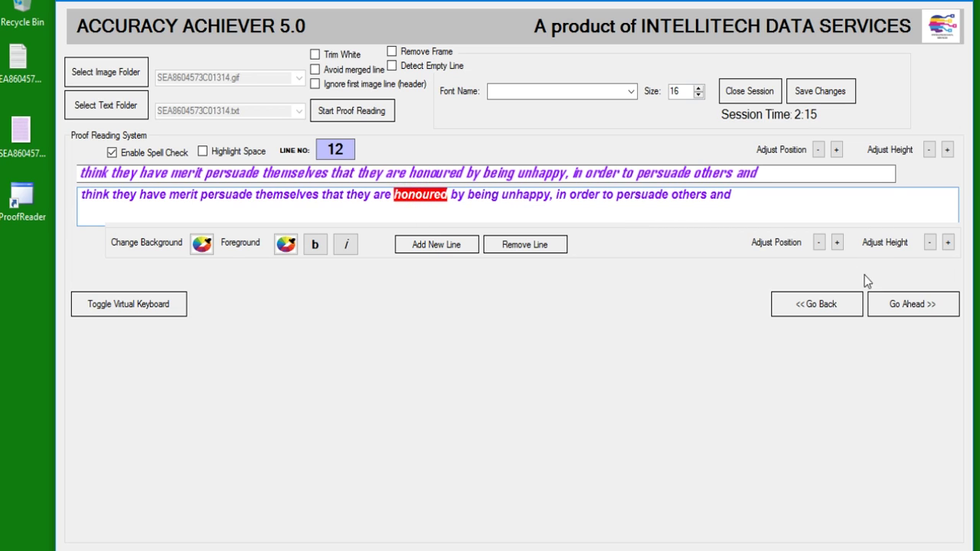
# Advance to line 13 and replace the misspelled "worthly" with the spelling suggestion "worthy".
pyautogui.click(886, 304)
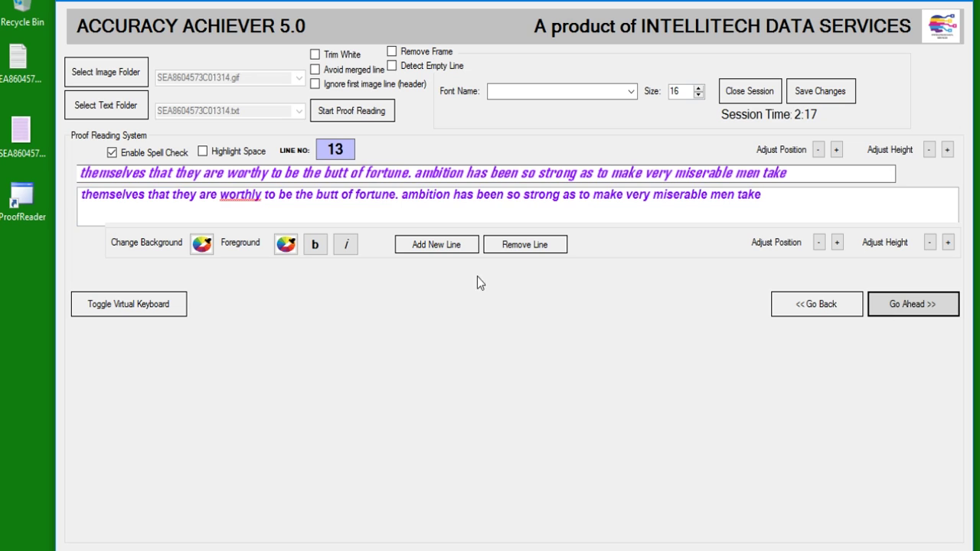
pyautogui.doubleClick(255, 198)
pyautogui.rightClick(260, 202)
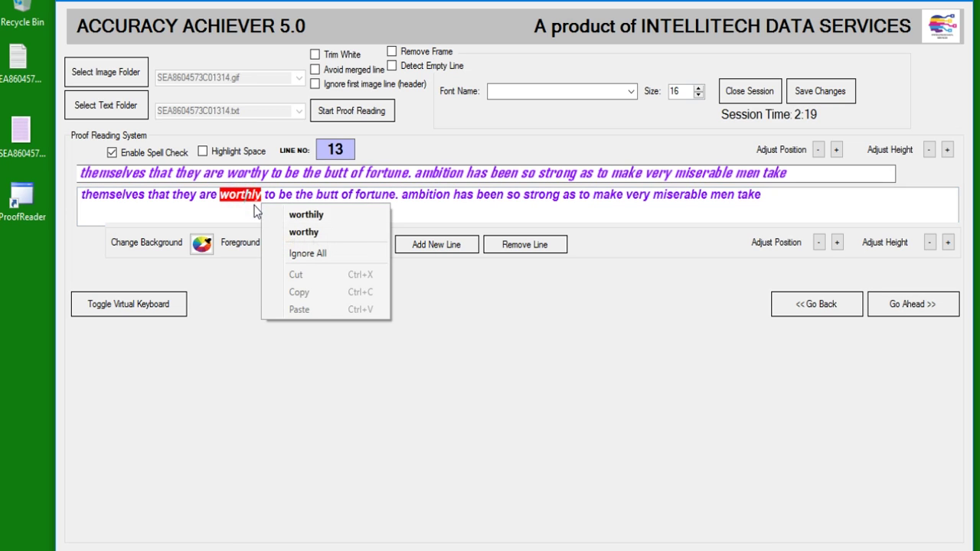
pyautogui.click(291, 233)
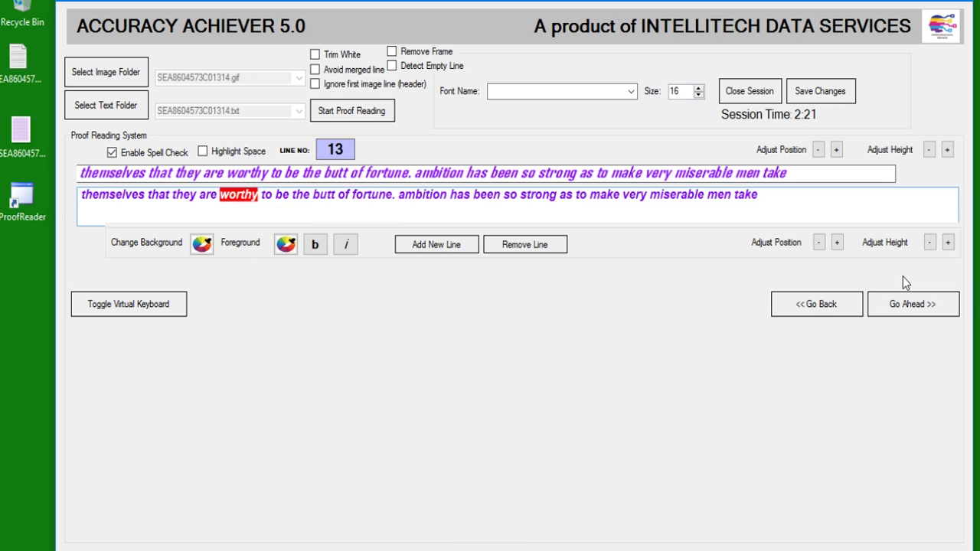
# Replace the misspelled "singlular" in line 15 with the spelling suggestion "singular" and save the changes.
pyautogui.click(906, 303)
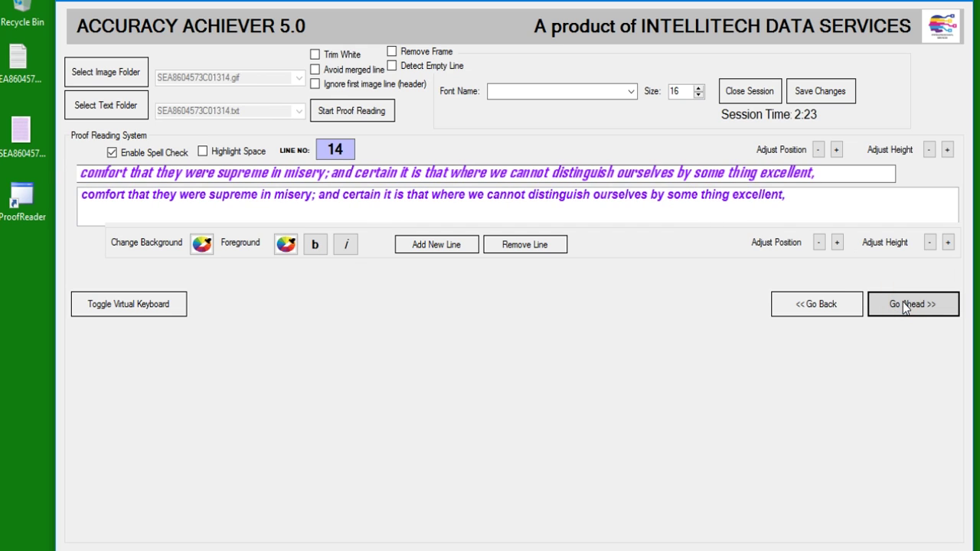
pyautogui.click(903, 301)
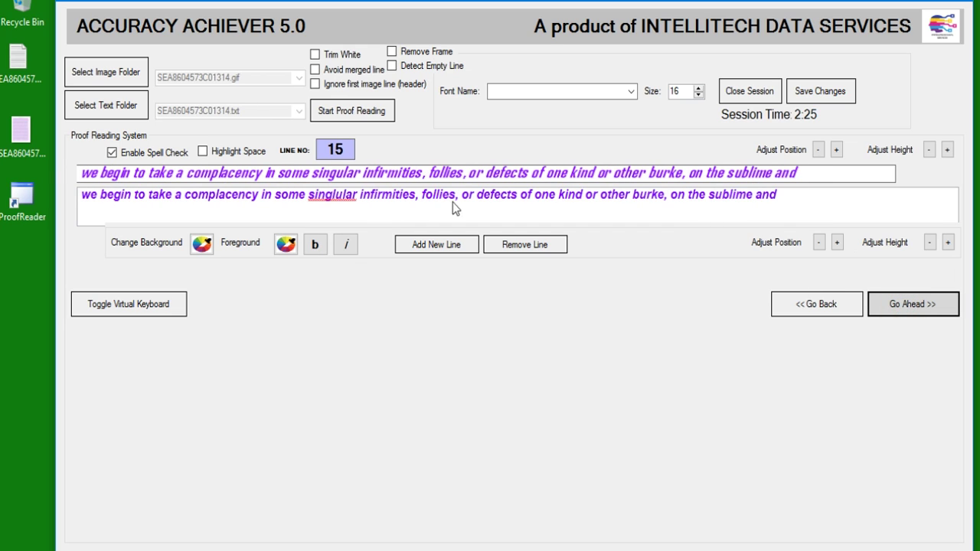
pyautogui.rightClick(352, 200)
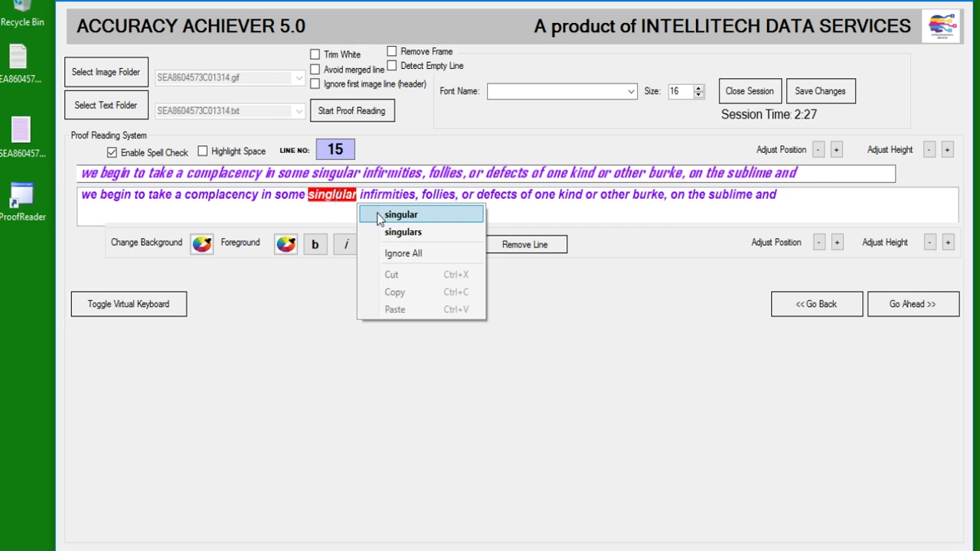
pyautogui.click(401, 214)
pyautogui.click(810, 91)
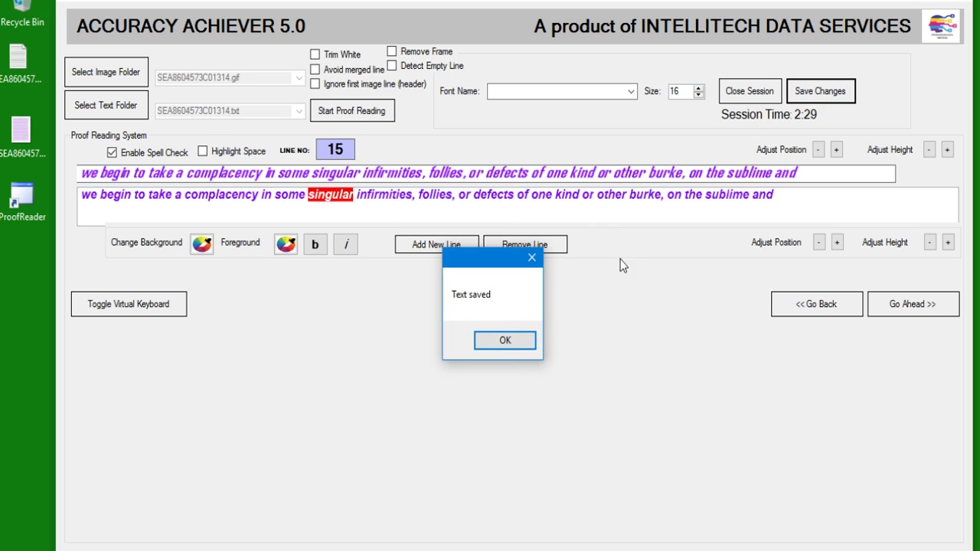
pyautogui.click(505, 341)
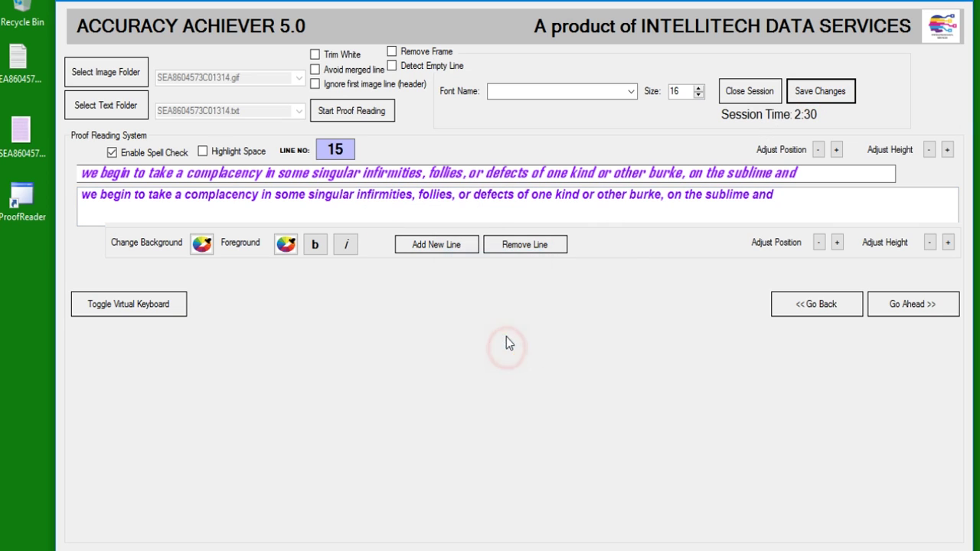
# Insert a new text line at line 15 reading "Add new line feature and remove line feature" and remove it again.
pyautogui.click(426, 253)
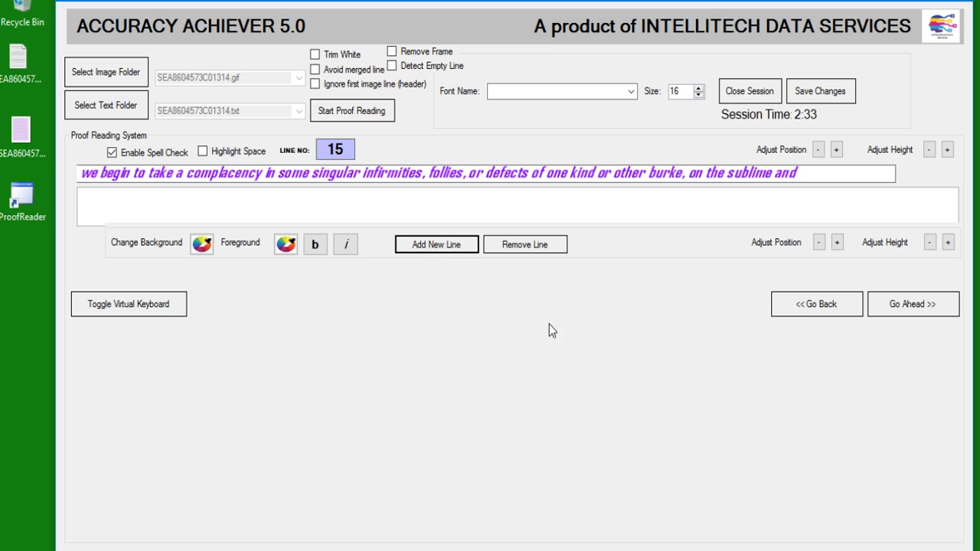
pyautogui.click(320, 205)
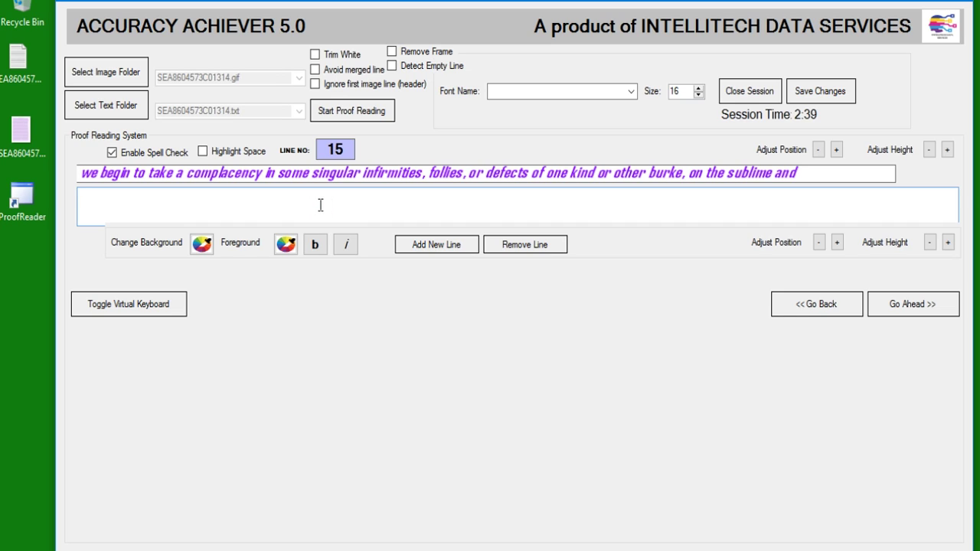
pyautogui.write('Ad')
pyautogui.write('d new line ')
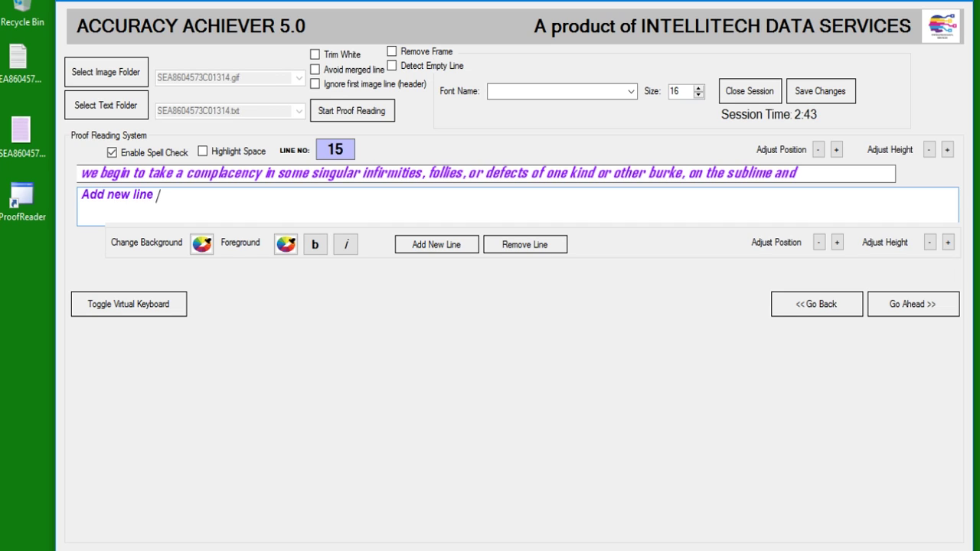
pyautogui.write('feature')
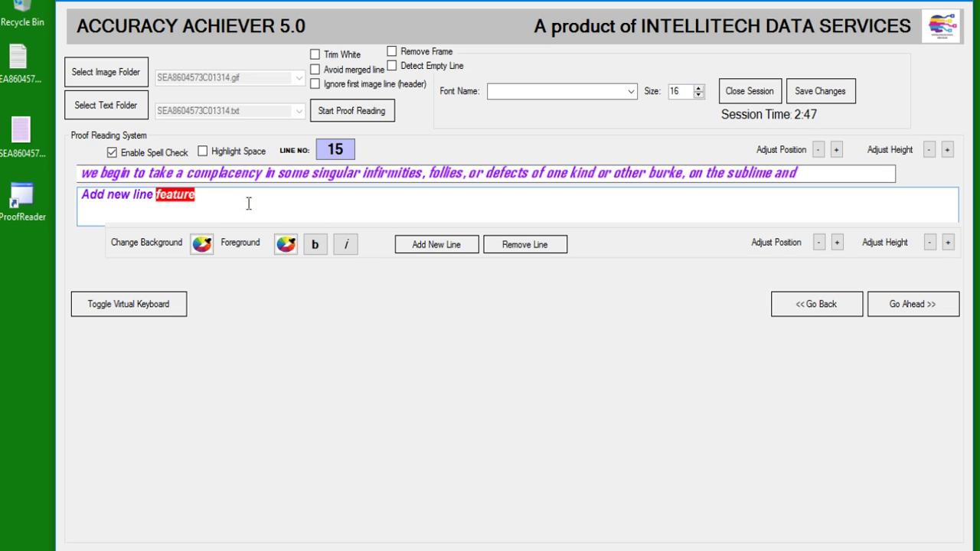
pyautogui.write(' and remo')
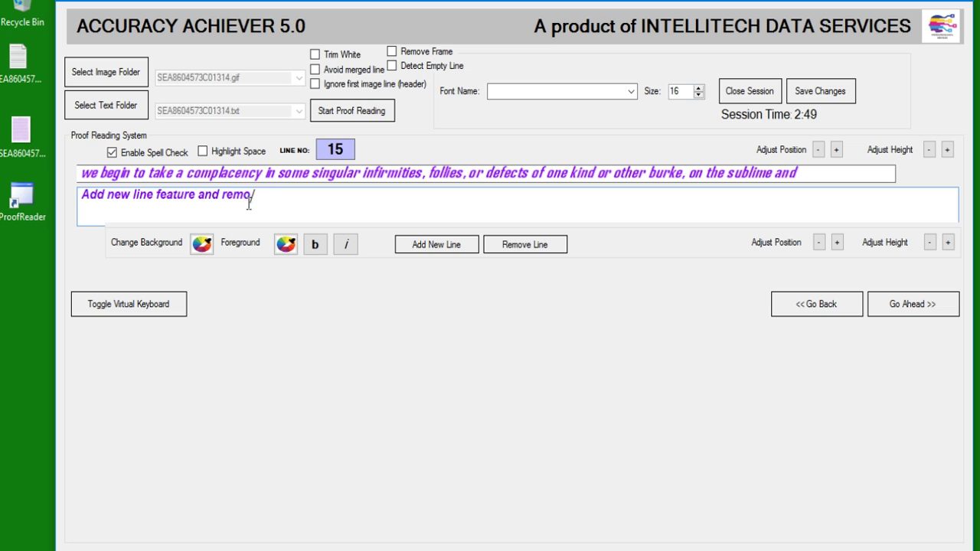
pyautogui.write('ve line feature')
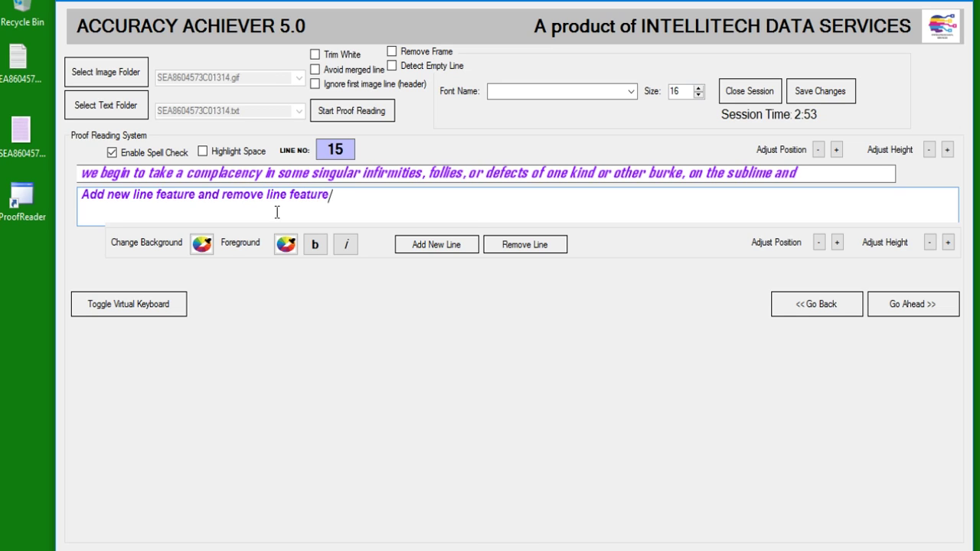
pyautogui.click(539, 249)
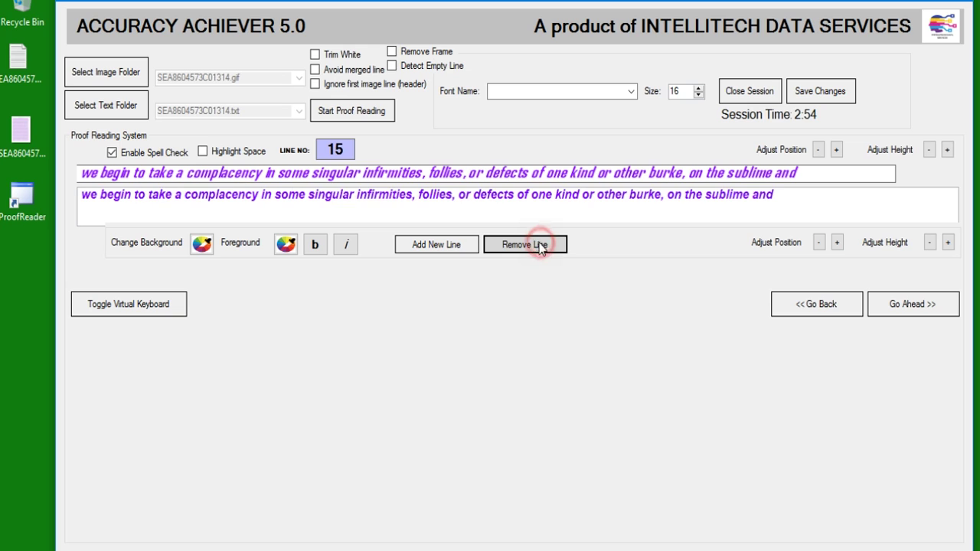
# Advance past line 16 to line 17 of the text.
pyautogui.click(900, 310)
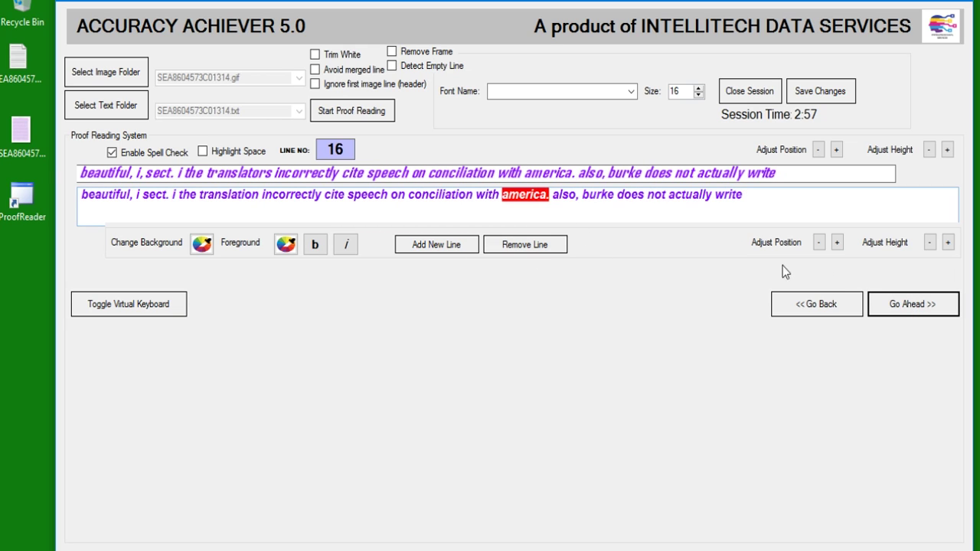
pyautogui.click(889, 305)
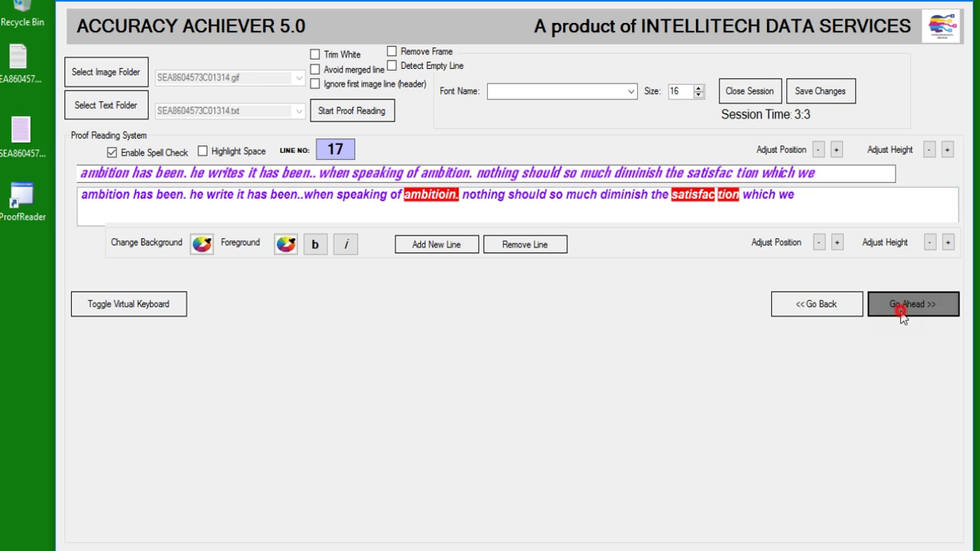
# Advance to line 19 and replace the misspelled "certin" with the spelling suggestion "certain".
pyautogui.click(875, 300)
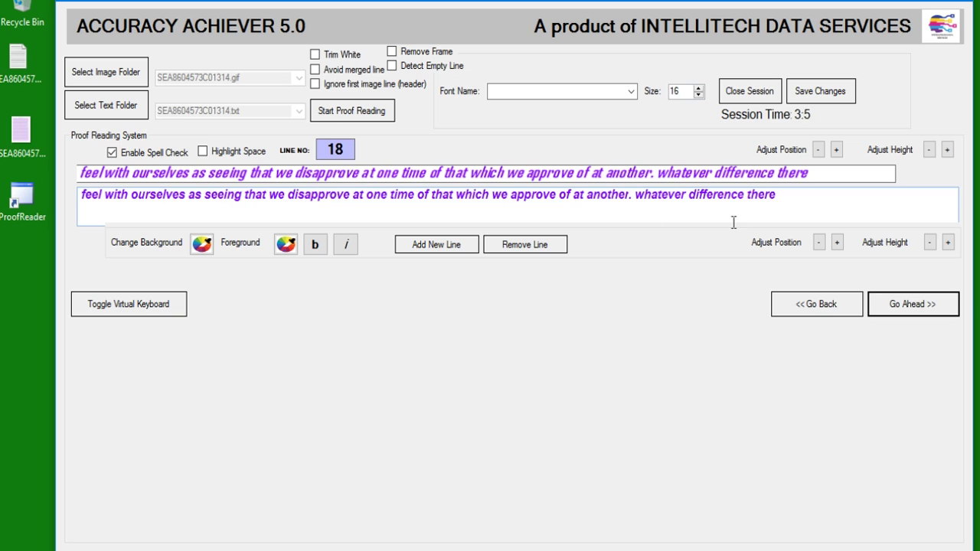
pyautogui.click(913, 310)
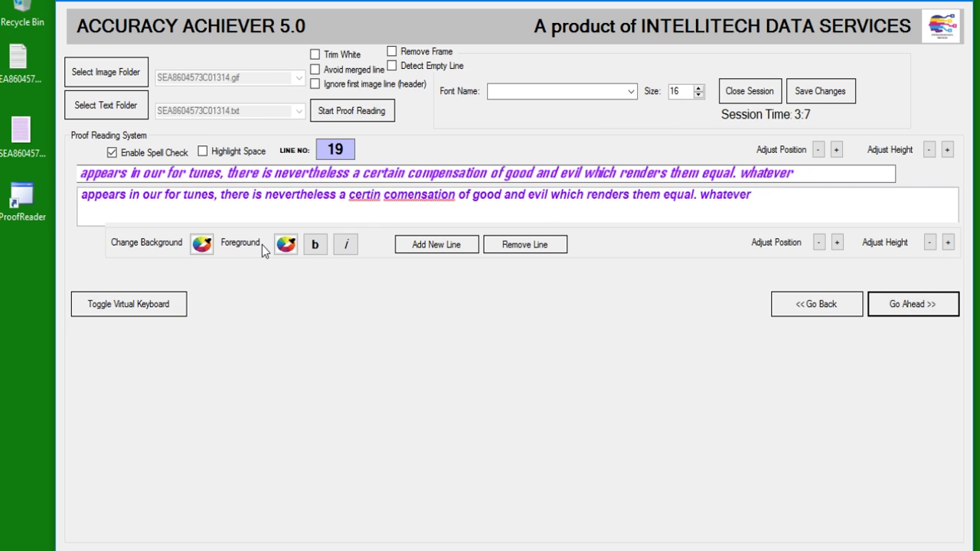
pyautogui.click(357, 197)
pyautogui.rightClick(357, 198)
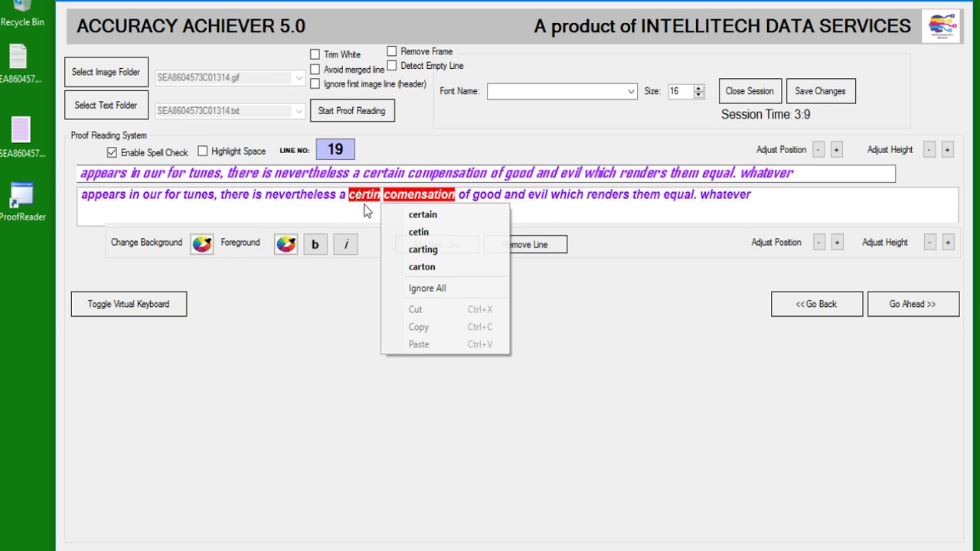
pyautogui.click(390, 215)
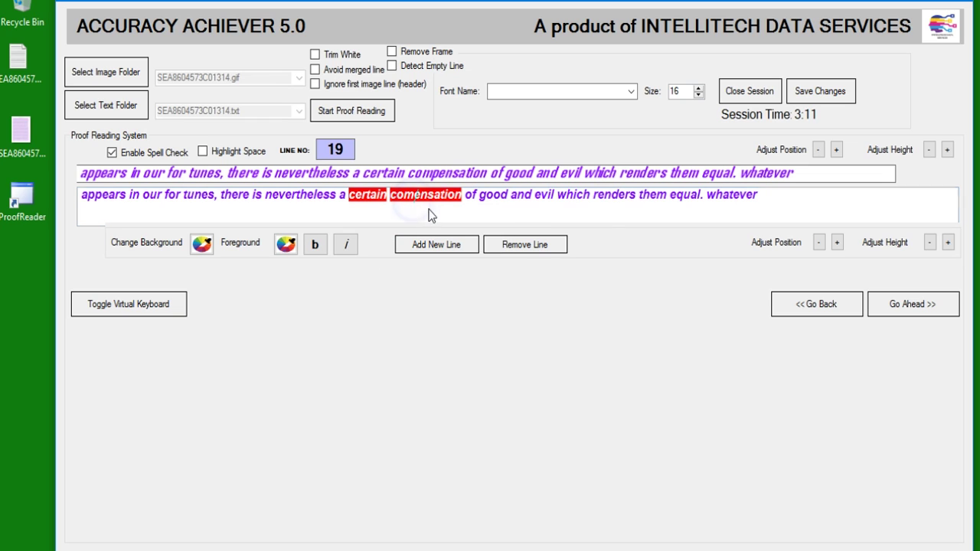
# Check the spelling suggestions for "comensation" in line 19 and save the changes.
pyautogui.rightClick(458, 201)
pyautogui.click(487, 210)
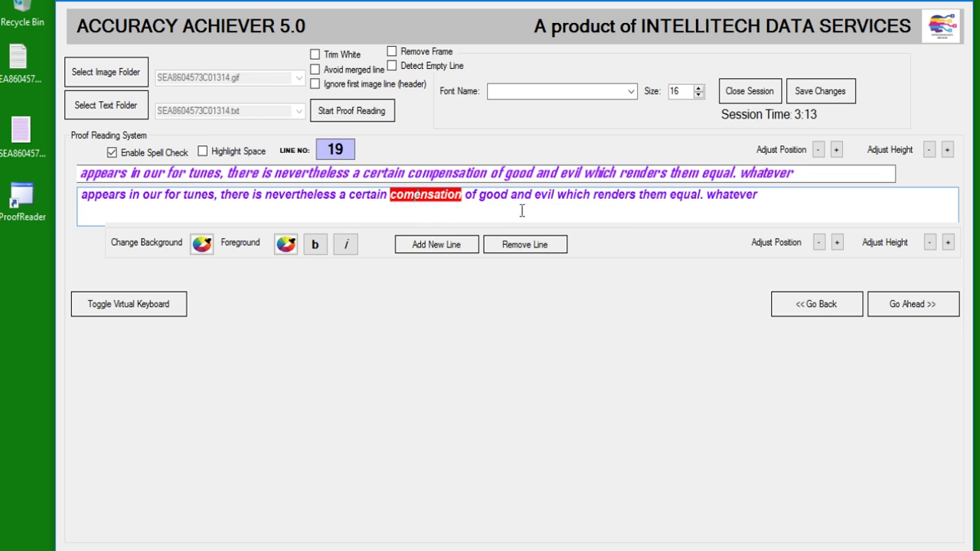
pyautogui.click(820, 91)
pyautogui.click(505, 340)
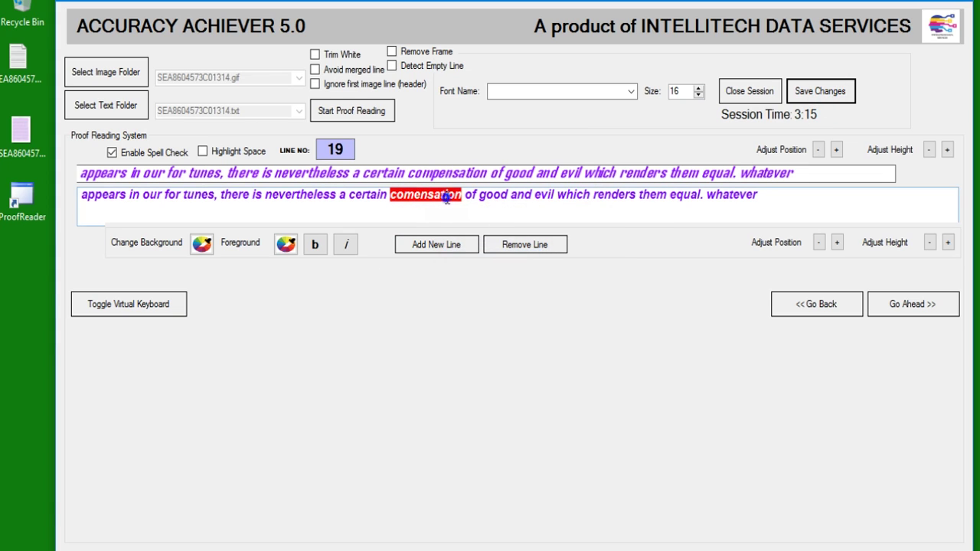
# Correct "comensation" in line 19 to "compensation" by adding the missing "p" and save the changes.
pyautogui.rightClick(461, 205)
pyautogui.click(486, 214)
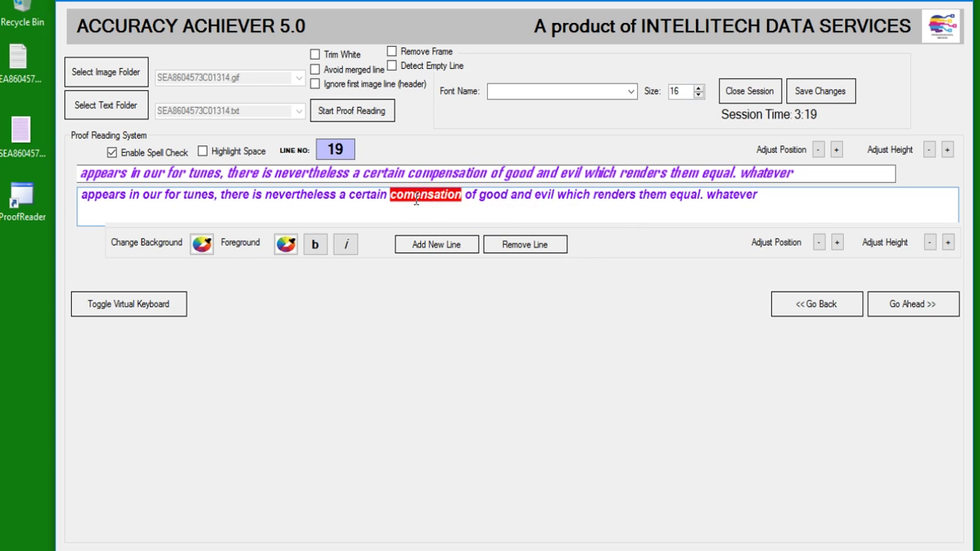
pyautogui.click(416, 198)
pyautogui.write('p')
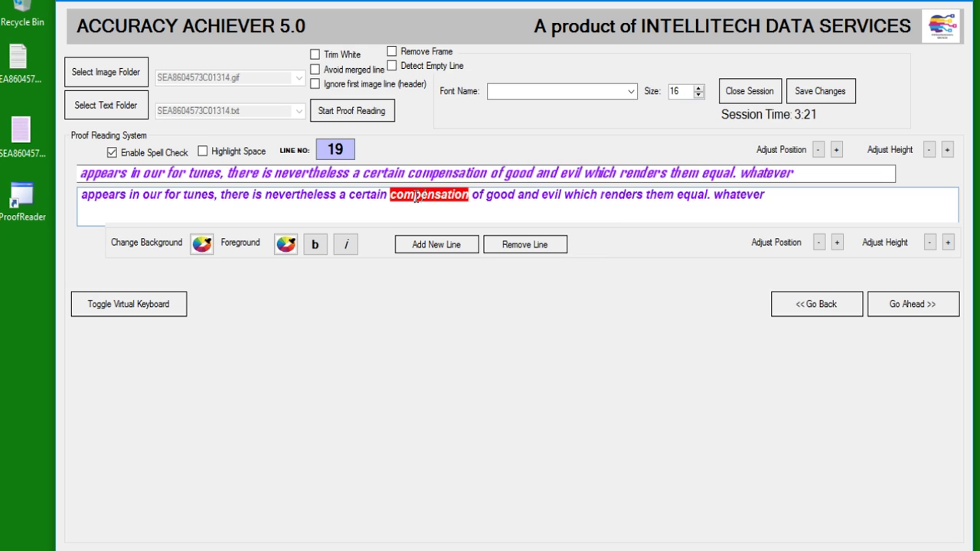
pyautogui.click(793, 89)
pyautogui.click(506, 341)
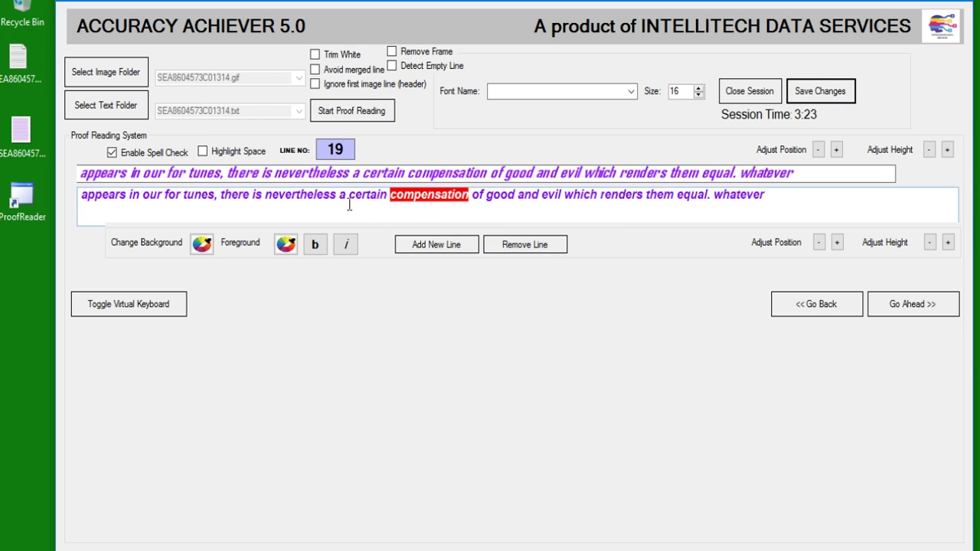
# Change the background colour of the editable text line to light grey.
pyautogui.click(202, 245)
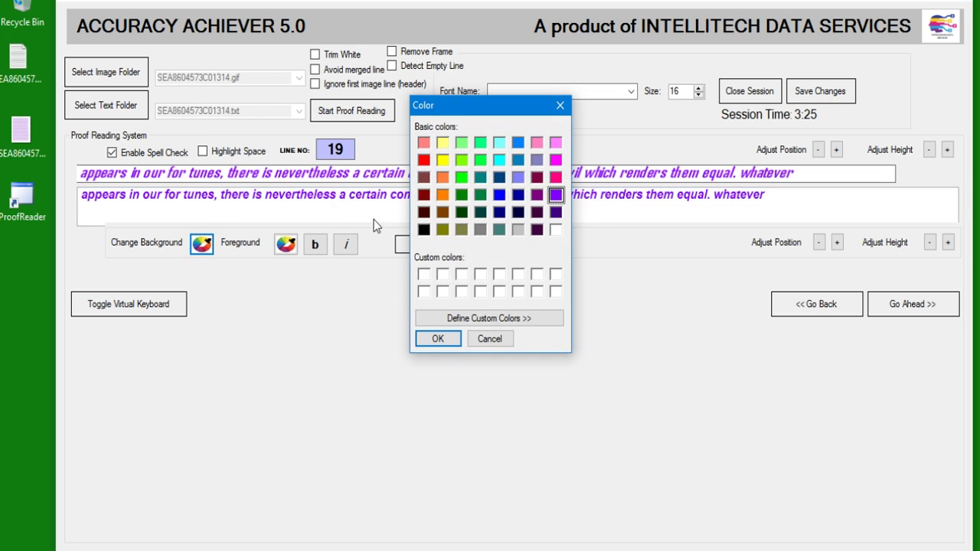
pyautogui.click(516, 230)
pyautogui.click(437, 338)
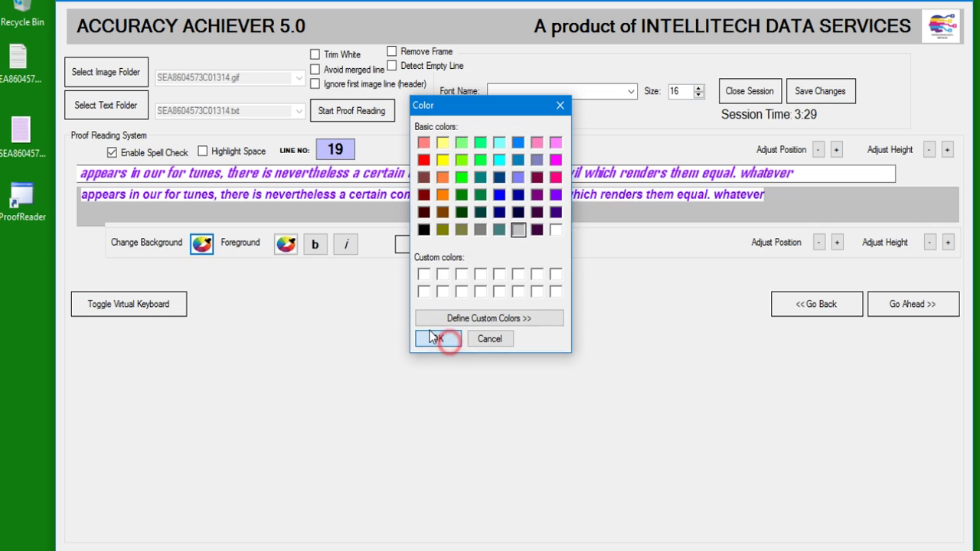
pyautogui.click(398, 203)
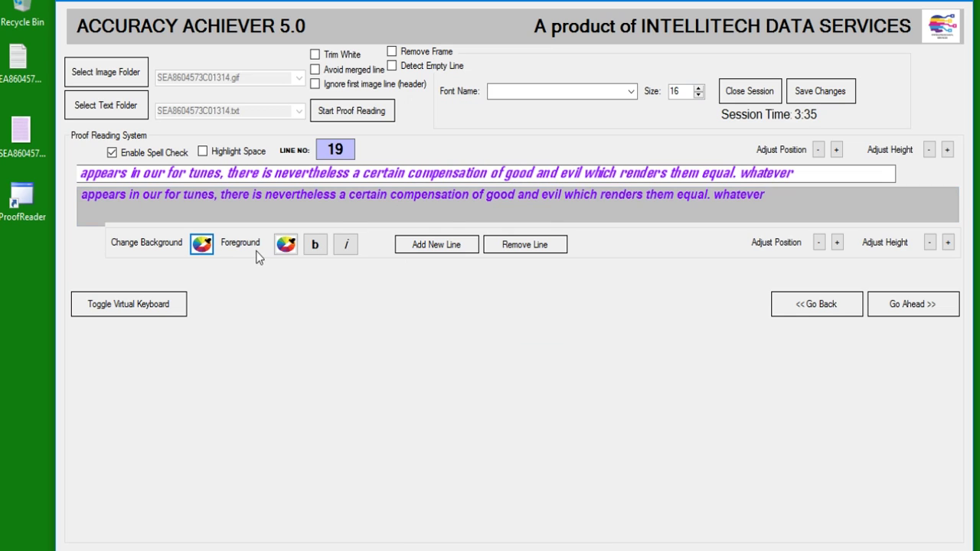
# Change the background colour of the editable text line to light pink.
pyautogui.click(202, 245)
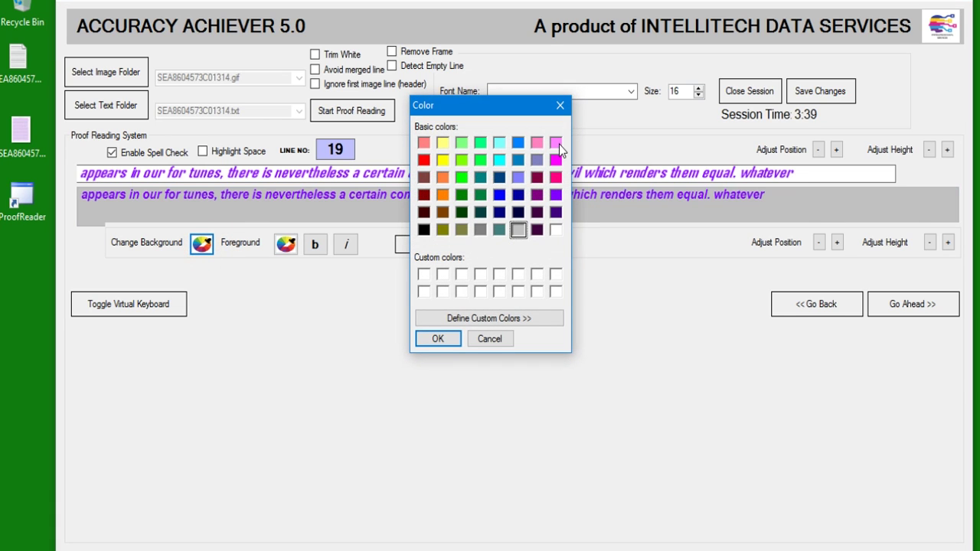
pyautogui.click(556, 143)
pyautogui.click(437, 338)
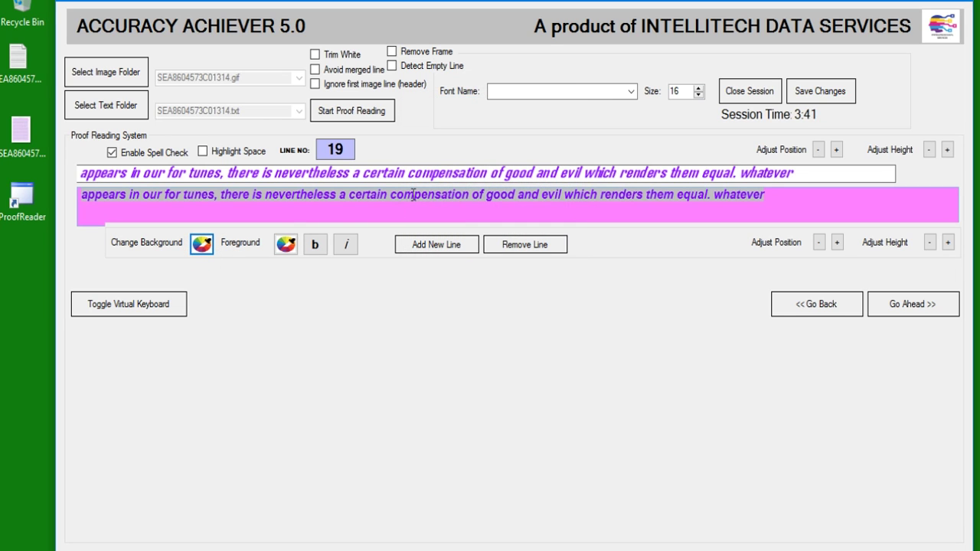
pyautogui.click(414, 196)
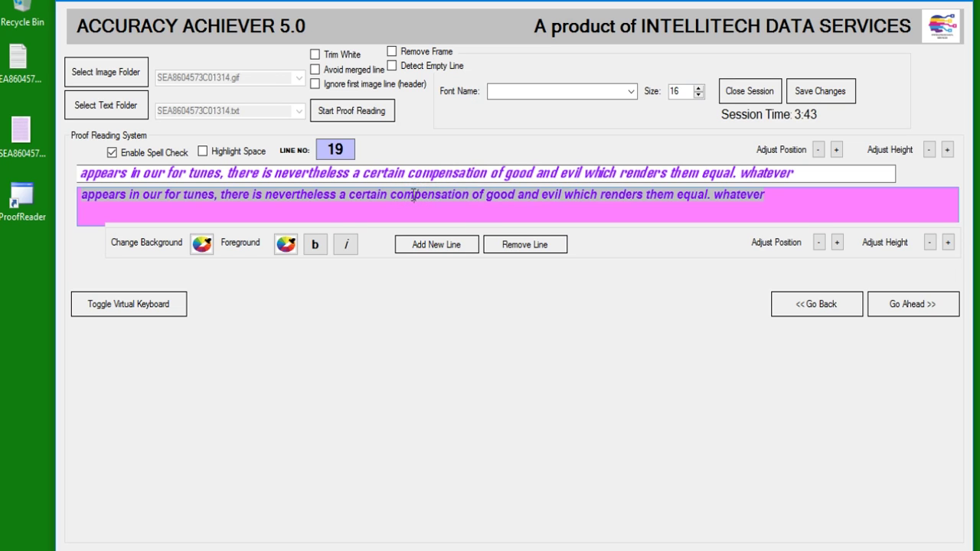
# Try stepping the font size up and back down to 16.
pyautogui.click(699, 88)
pyautogui.click(698, 95)
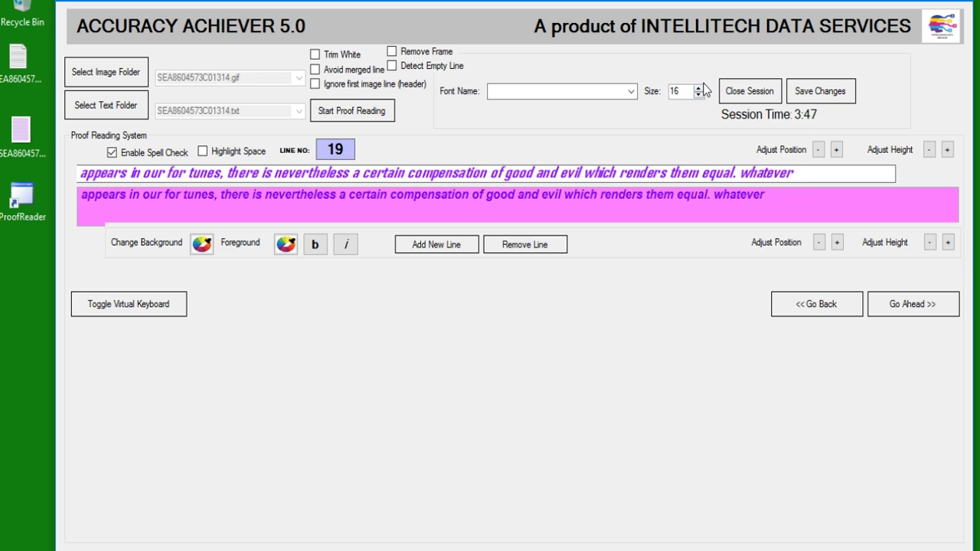
pyautogui.click(699, 91)
pyautogui.click(699, 88)
pyautogui.click(698, 94)
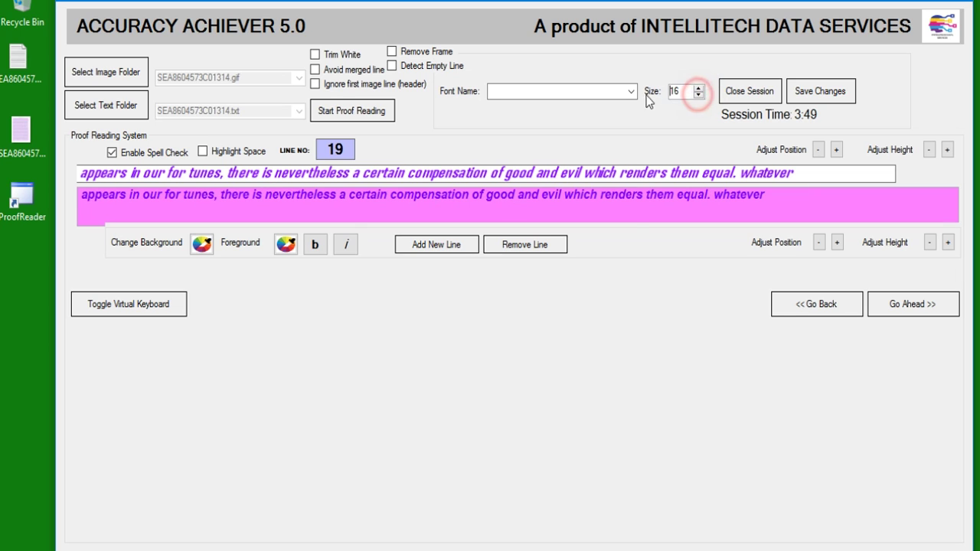
# Try several fonts on the text line, starting with Arial Black, and settle on Arial Unicode MS.
pyautogui.click(631, 91)
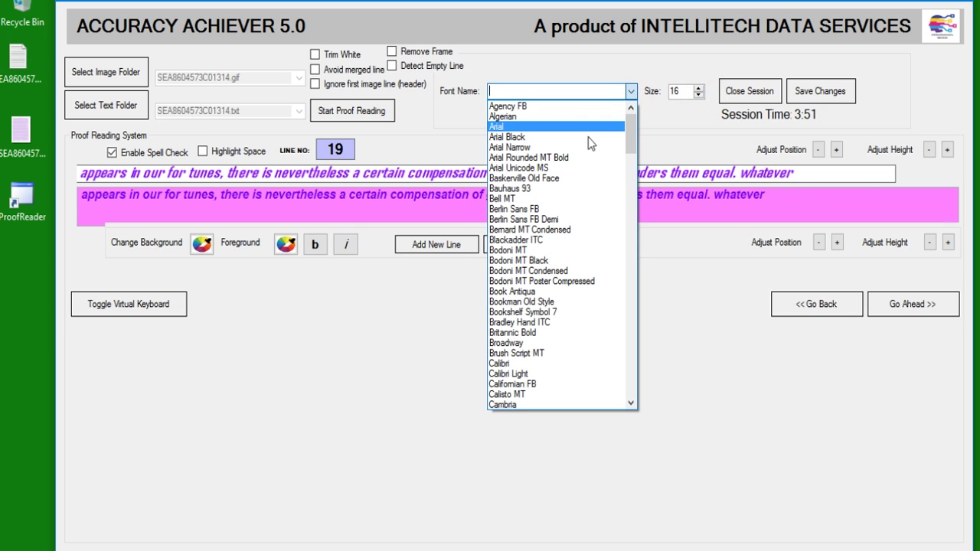
pyautogui.click(589, 137)
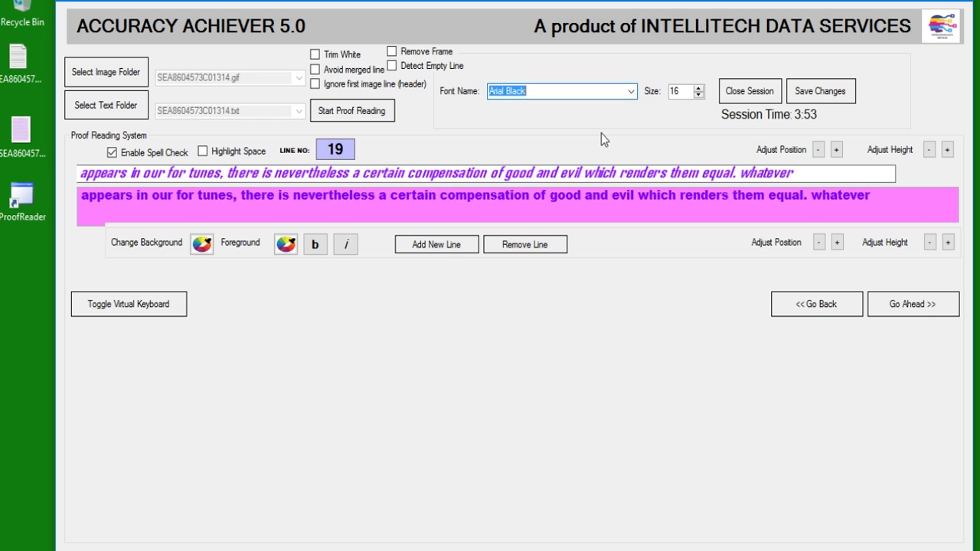
pyautogui.press('Down')
pyautogui.press('Down')
pyautogui.press('Down')
pyautogui.press('Down')
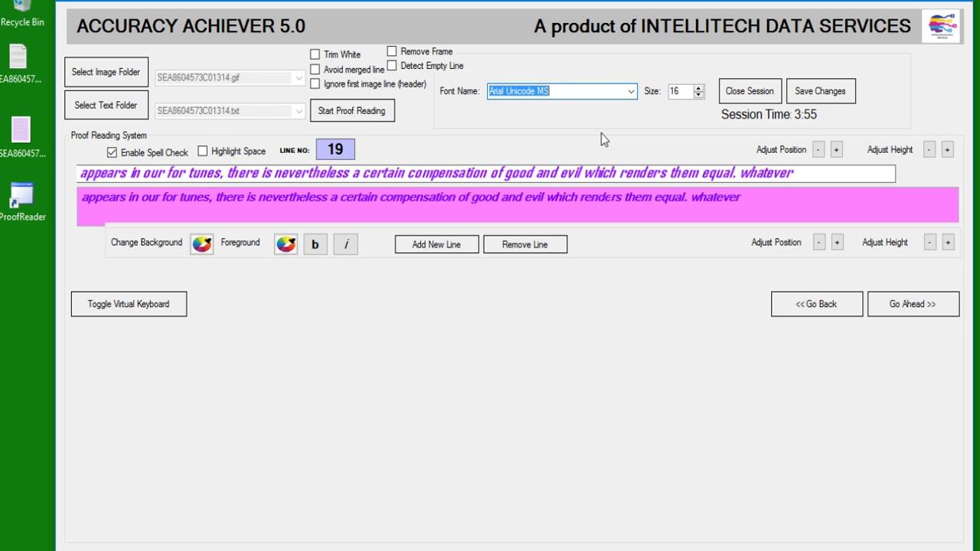
pyautogui.press('Up')
# Set the font size to 17 and advance to line 20.
pyautogui.click(698, 88)
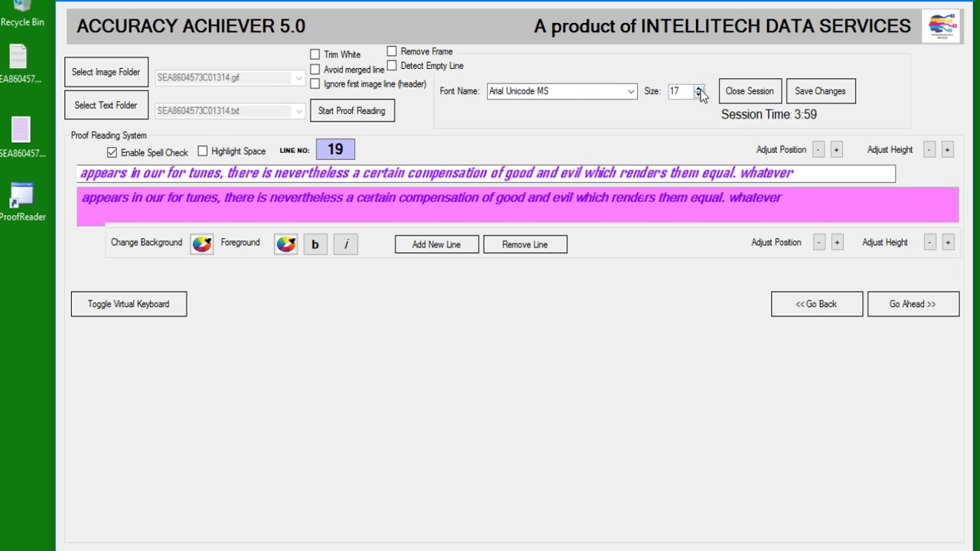
pyautogui.click(699, 88)
pyautogui.click(909, 306)
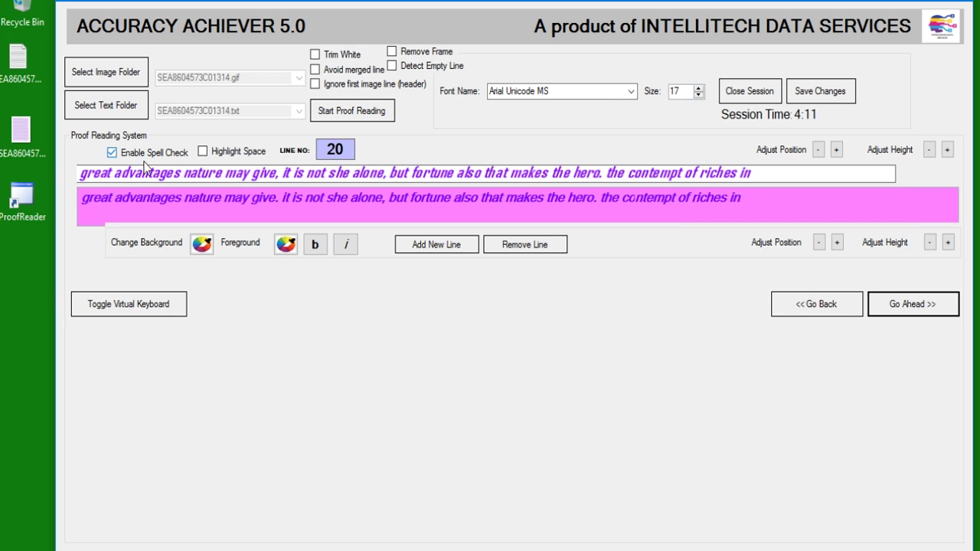
# Show the virtual keyboard of special characters, hide it and show it again.
pyautogui.click(164, 306)
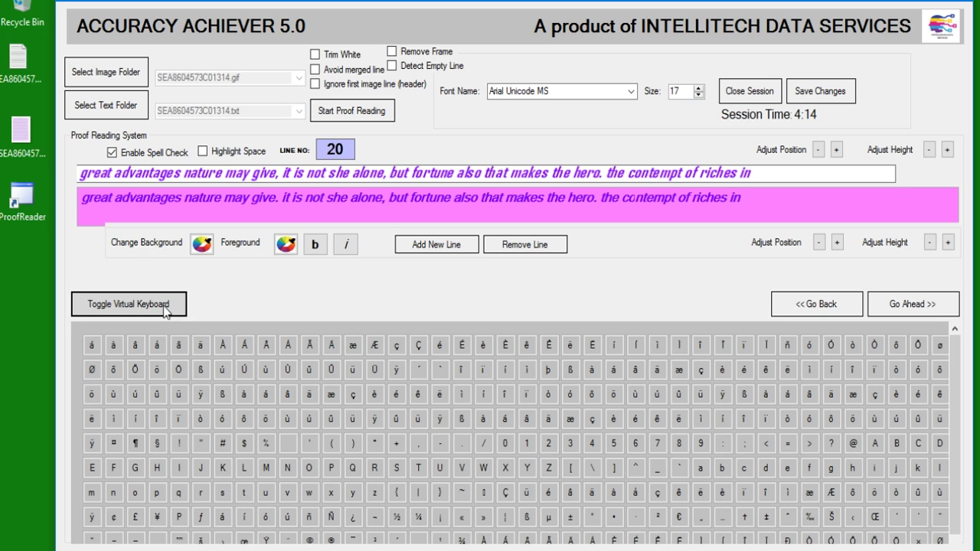
pyautogui.click(165, 308)
pyautogui.click(165, 308)
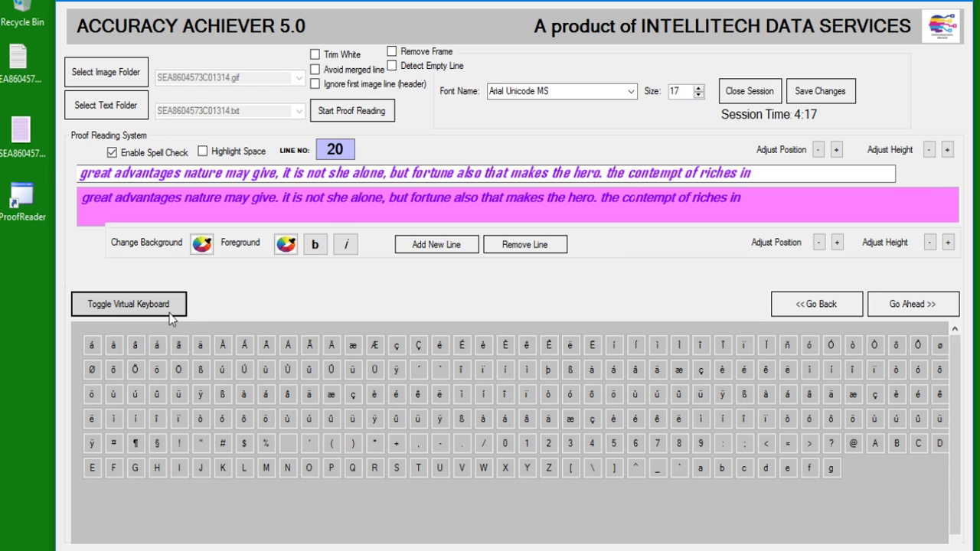
# Reduce the height of the editable text line until it fits a single row of text.
pyautogui.click(930, 242)
pyautogui.click(930, 241)
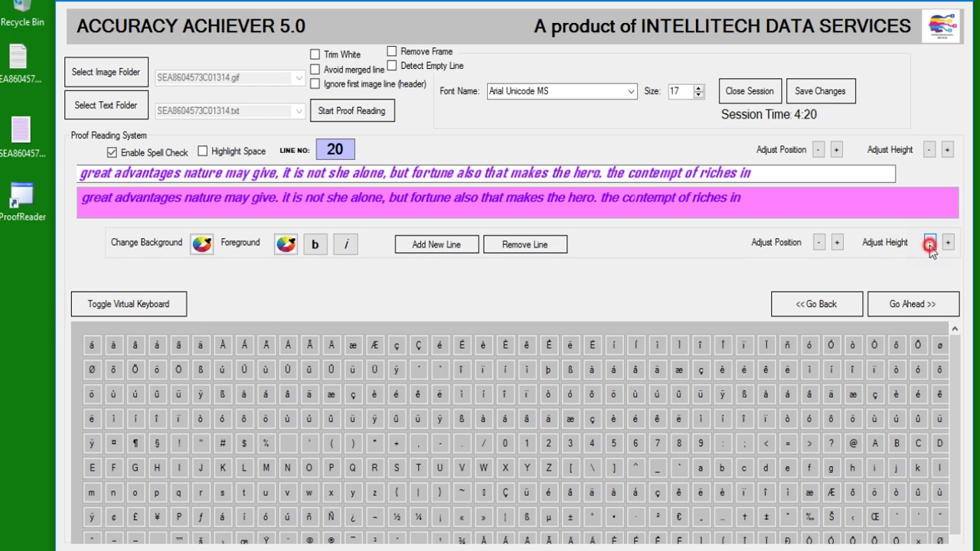
pyautogui.click(929, 239)
pyautogui.click(930, 237)
pyautogui.click(930, 246)
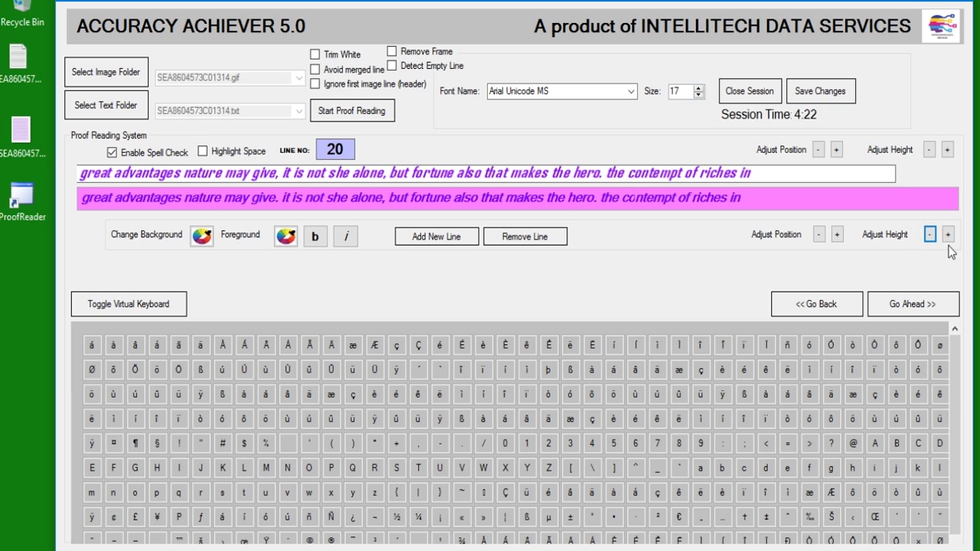
# Increase the height of the scanned image line to more than twice that of the text line.
pyautogui.click(947, 150)
pyautogui.click(947, 151)
pyautogui.click(947, 150)
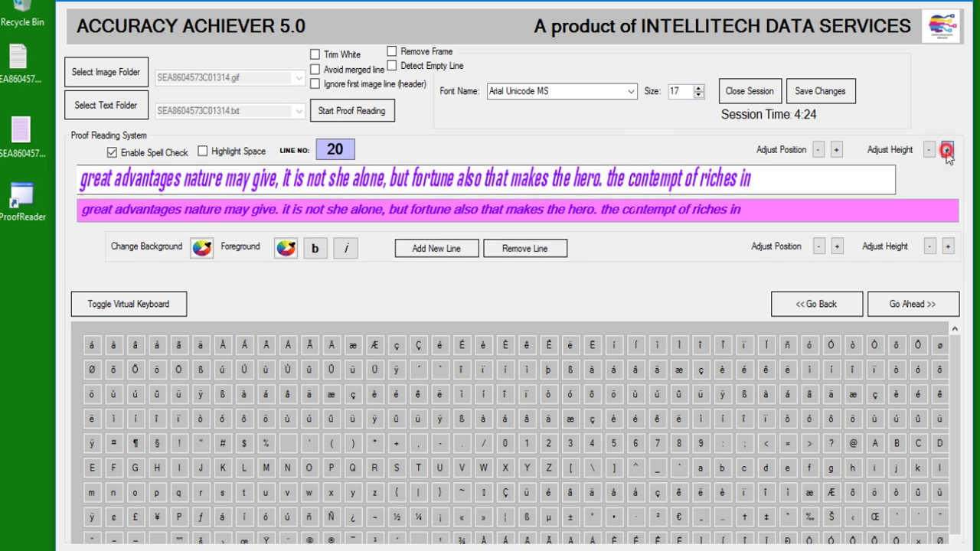
pyautogui.click(948, 150)
pyautogui.click(948, 150)
pyautogui.click(948, 150)
pyautogui.click(947, 151)
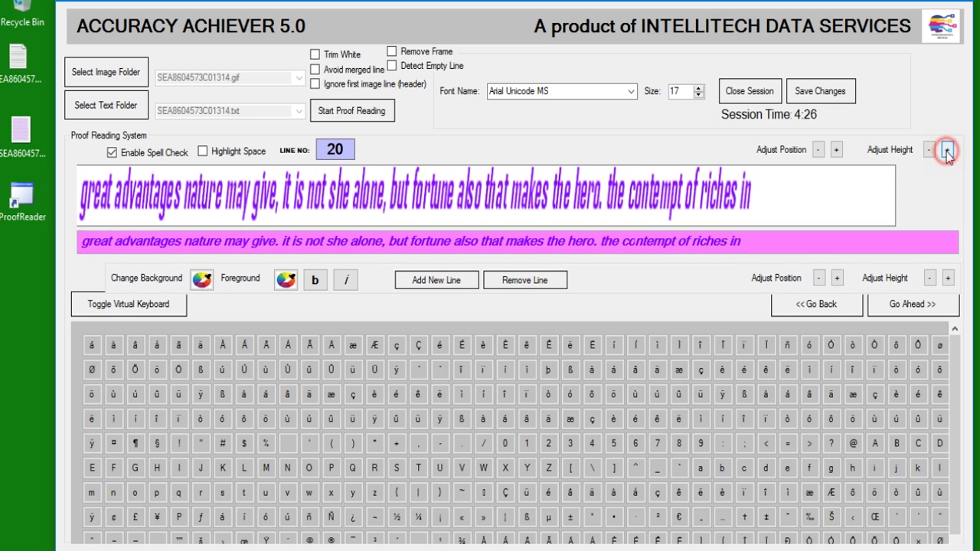
# Reduce the height of the scanned image line until it is only slightly taller than the text line.
pyautogui.click(928, 151)
pyautogui.click(929, 150)
pyautogui.click(929, 150)
pyautogui.click(930, 150)
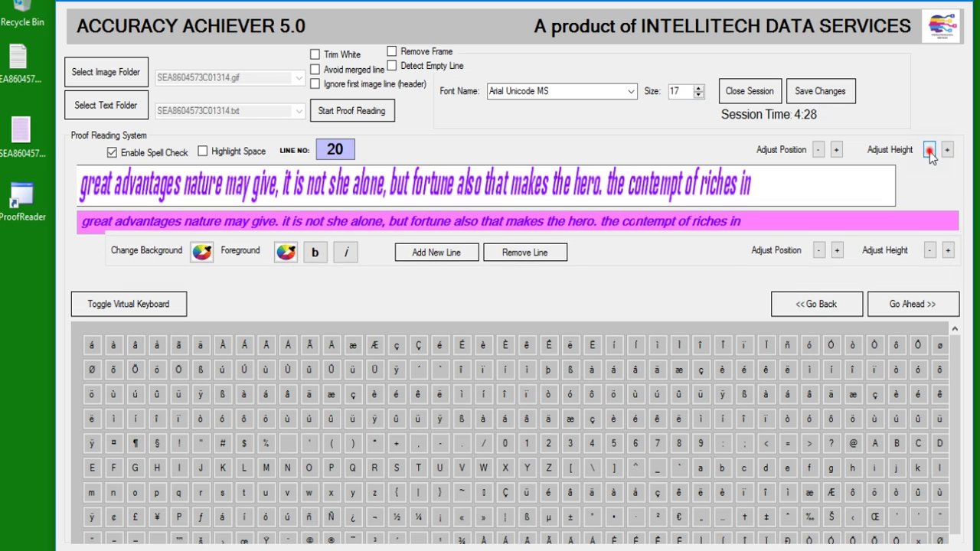
pyautogui.click(929, 150)
pyautogui.click(929, 150)
pyautogui.click(929, 151)
pyautogui.click(929, 152)
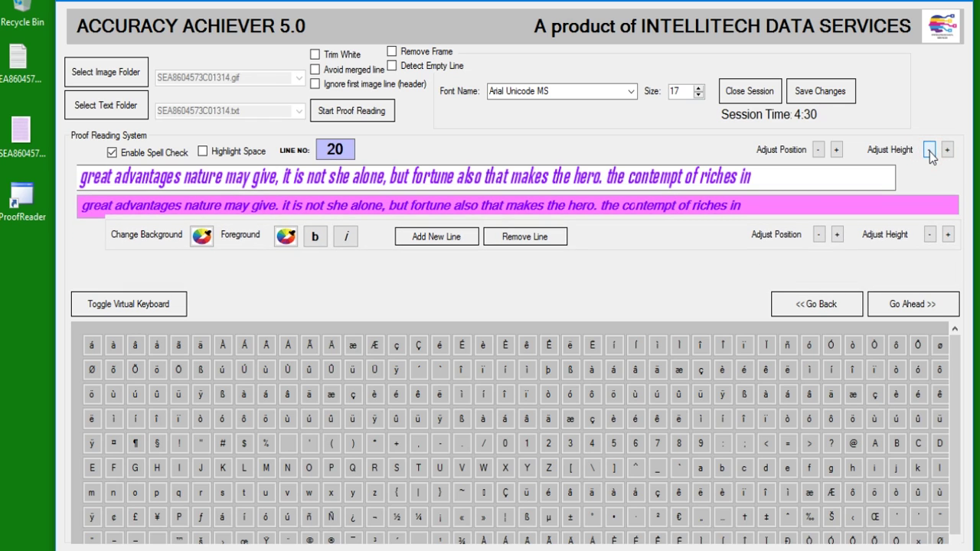
# Save the changes and delete the stray accented "È" from the start of line 20.
pyautogui.click(825, 98)
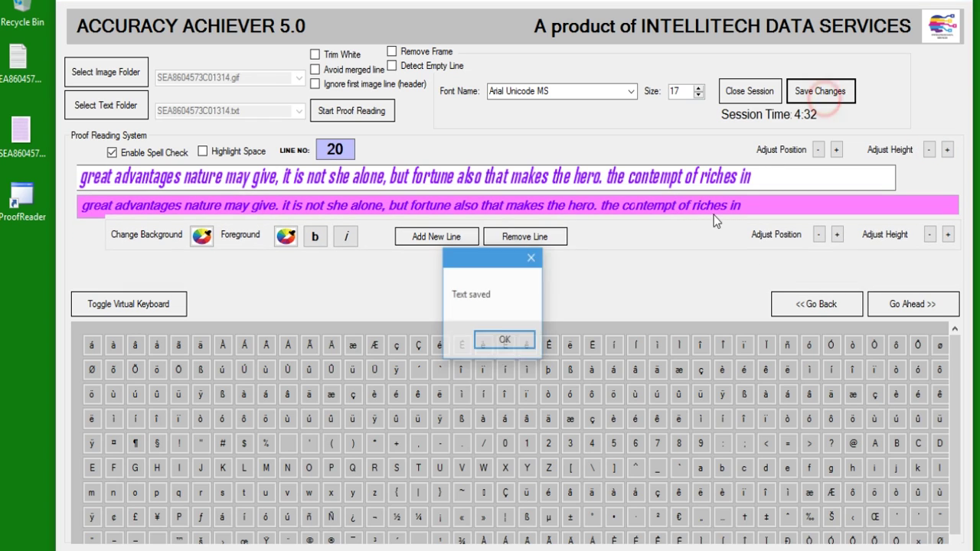
pyautogui.click(503, 337)
pyautogui.click(505, 342)
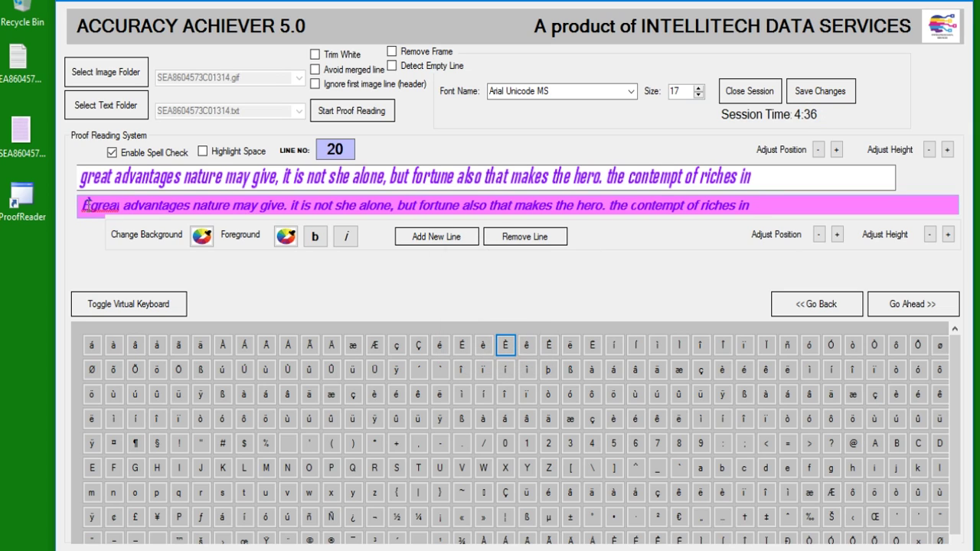
pyautogui.press('BackSpace')
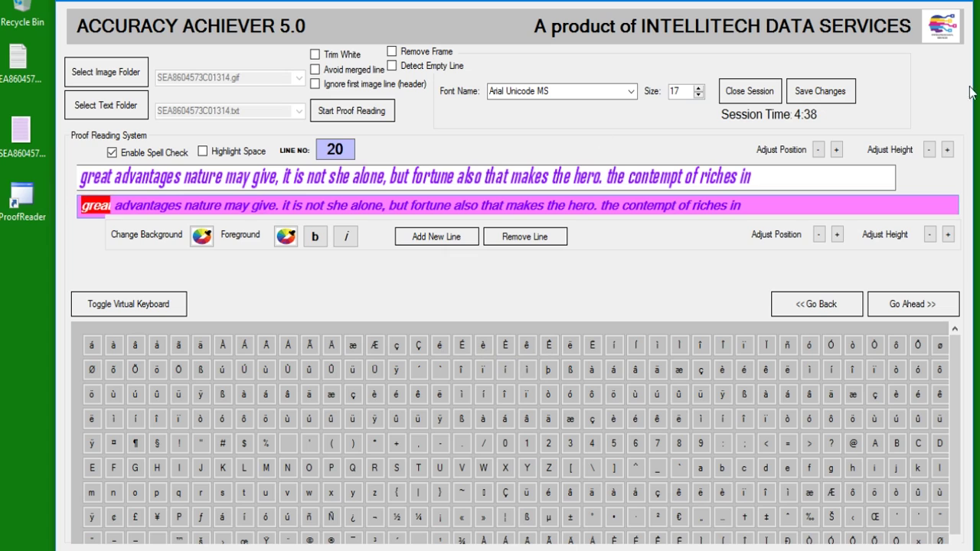